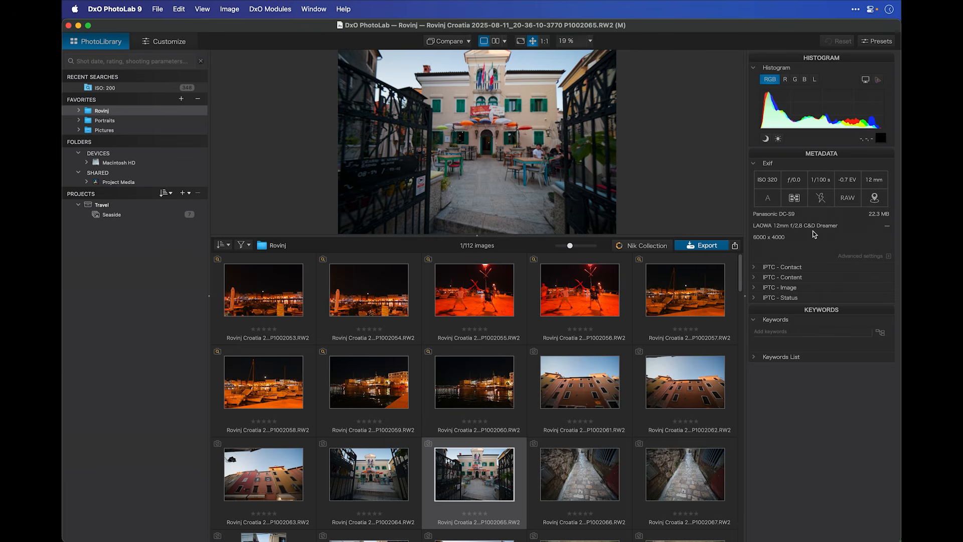
- Examine the selected photo's advanced EXIF metadata and its IPTC contact fields
click(889, 257)
scroll(851, 297, down, 1)
scroll(851, 297, up, 1)
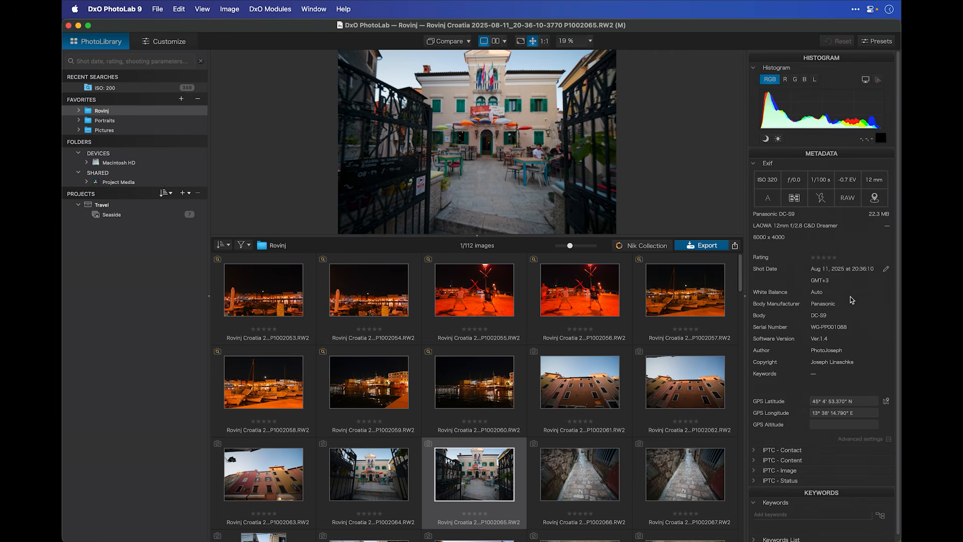
click(888, 441)
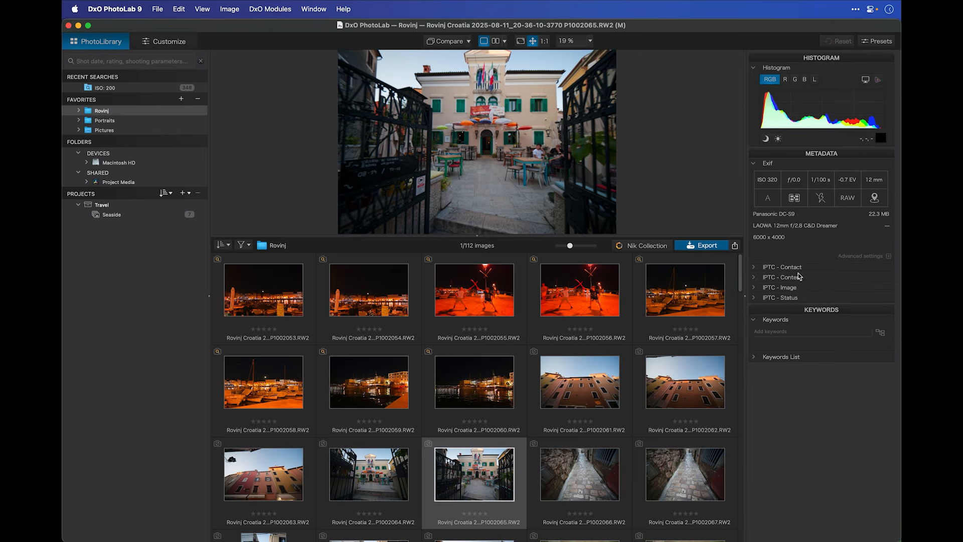
click(756, 269)
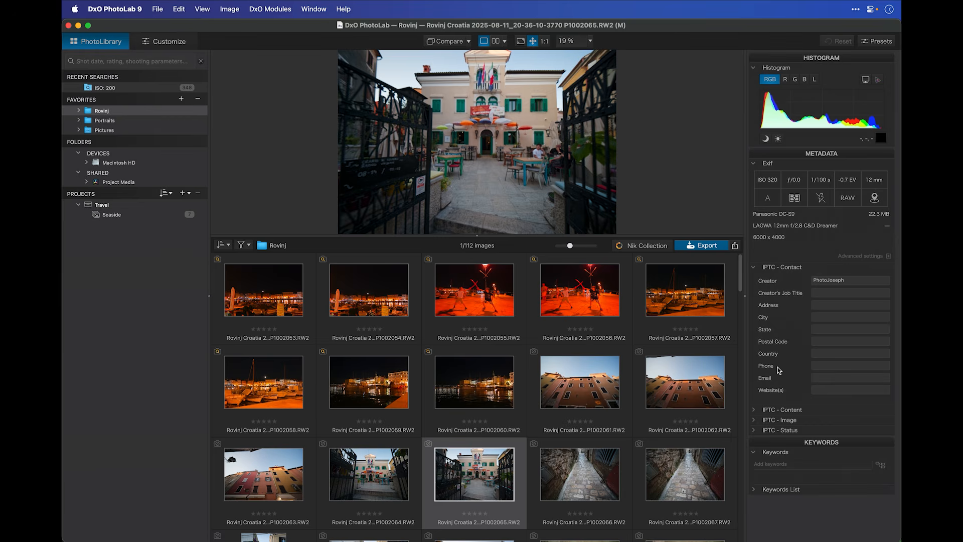
click(755, 269)
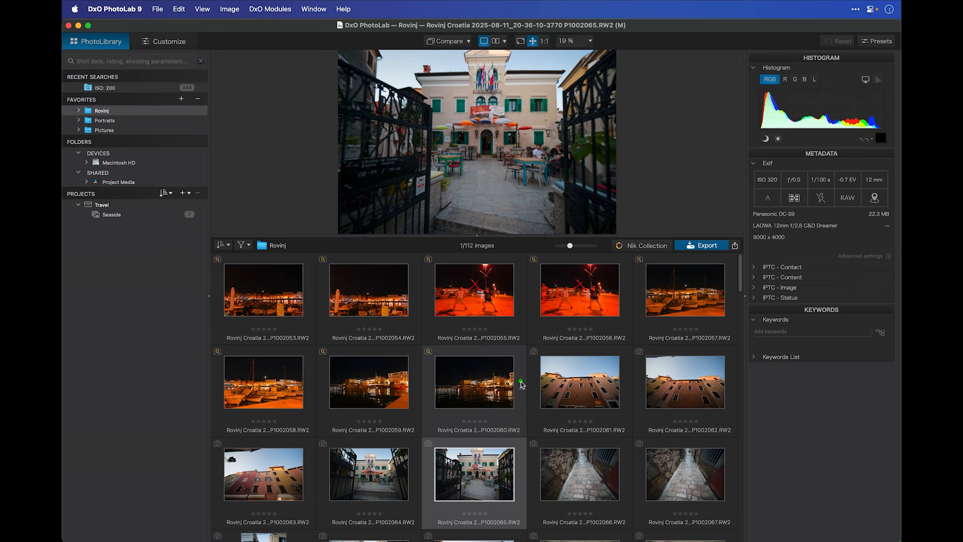
- Reject photo P1002061, and rate P1002059 five stars, P1002058 and P1002063 three stars, and P1002064 one star
click(625, 388)
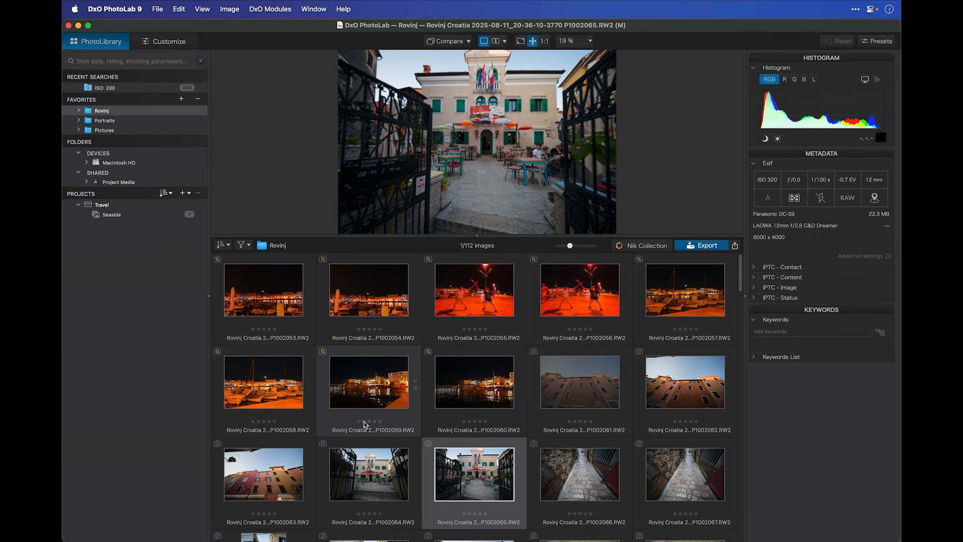
click(380, 422)
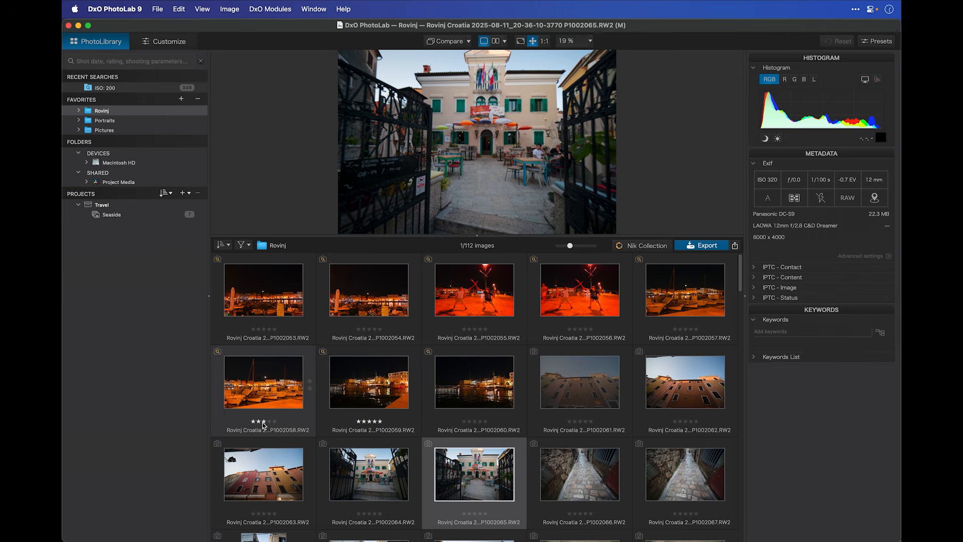
click(271, 480)
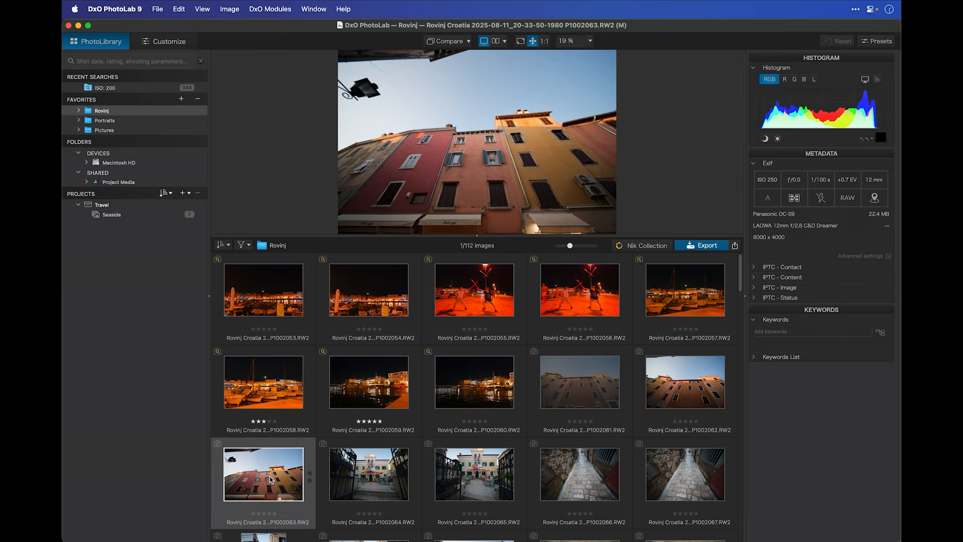
click(355, 476)
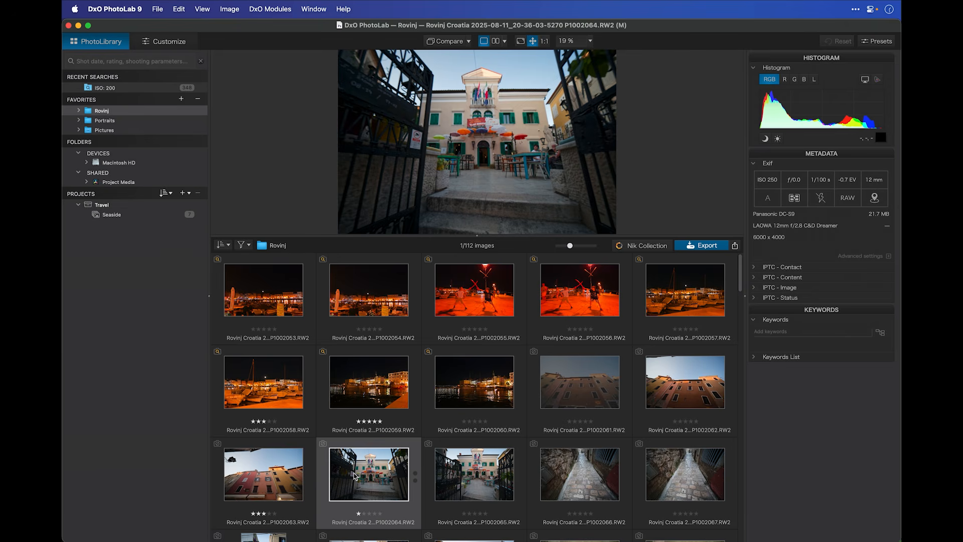
- Assign a red color label to photo P1002065 and a green one to P1002066
click(461, 522)
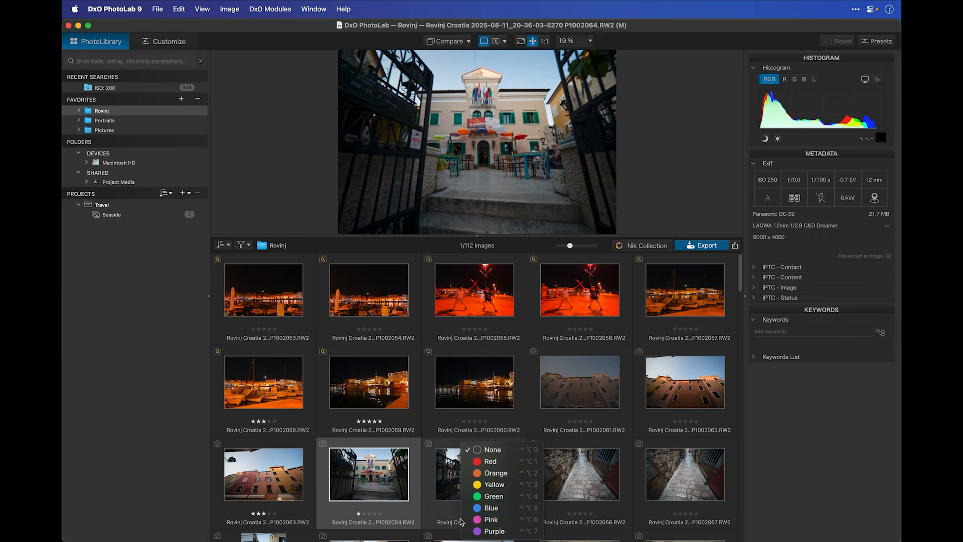
click(491, 462)
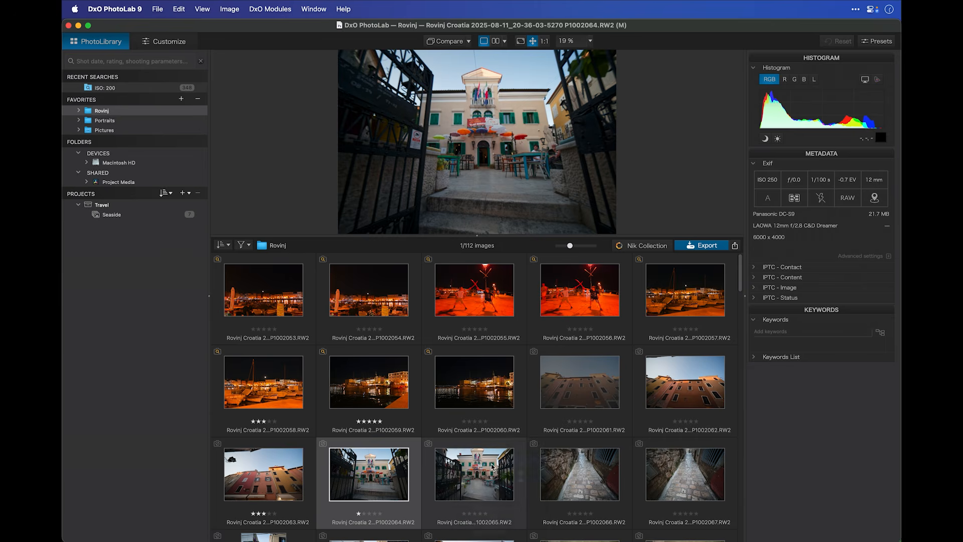
click(558, 527)
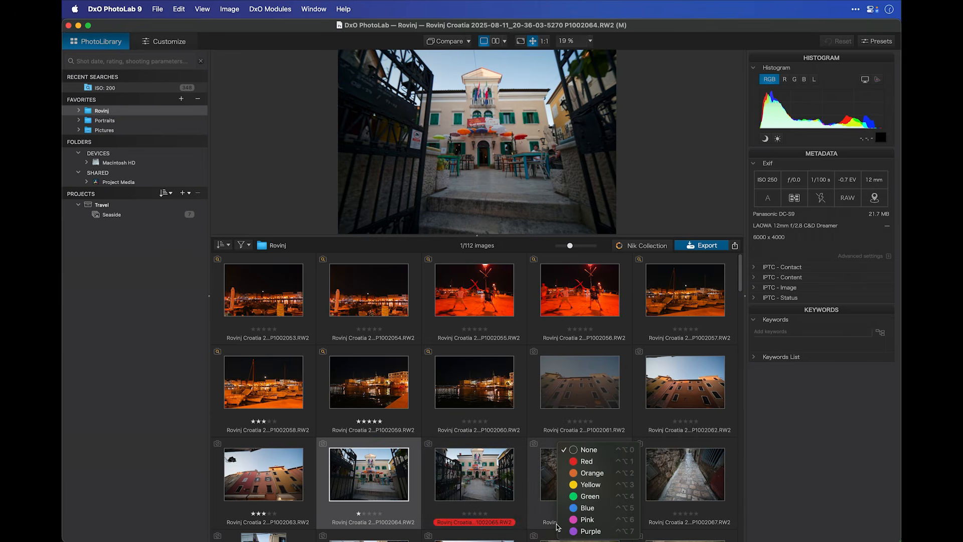
click(586, 497)
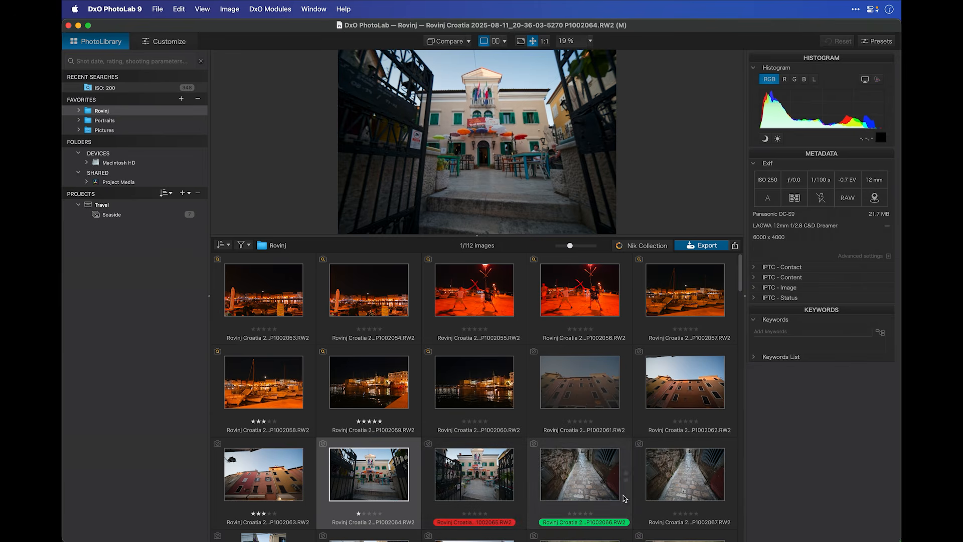
click(675, 525)
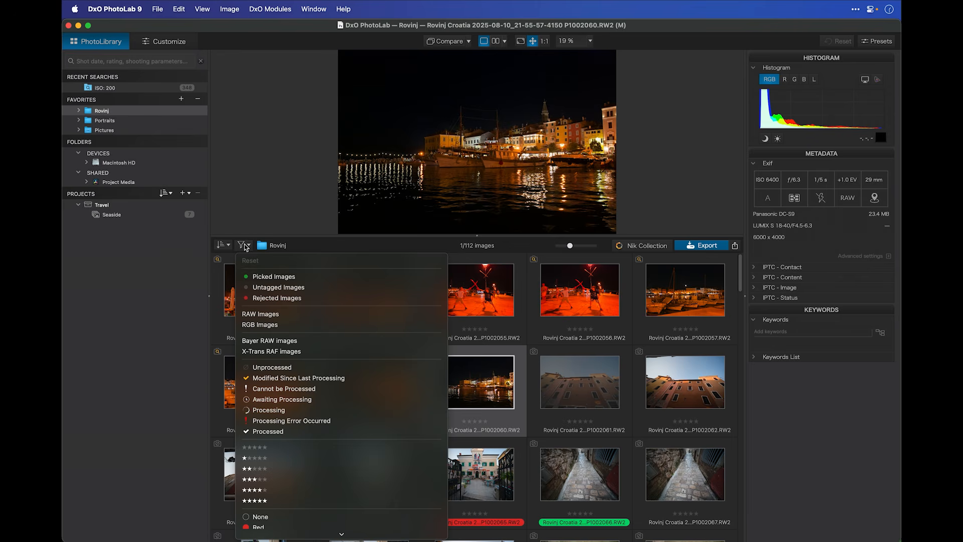
- Filter the Rovinj folder to picked images, add untagged images to the filter, and reset it
click(264, 276)
click(245, 245)
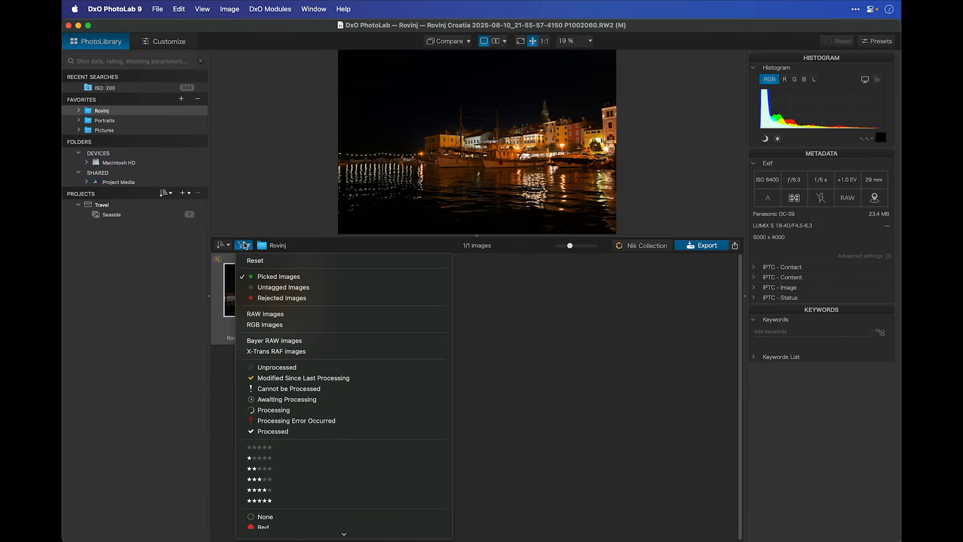
click(259, 288)
click(250, 246)
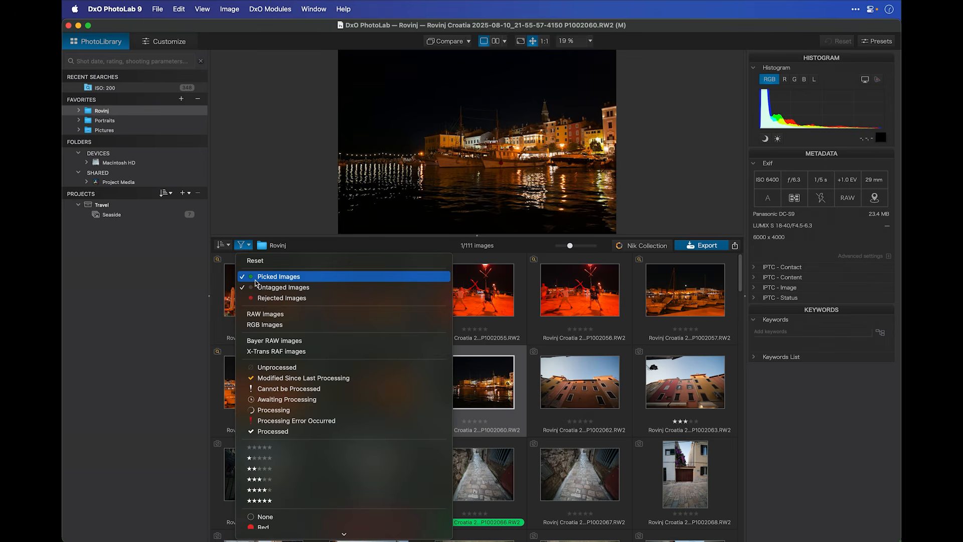
click(259, 262)
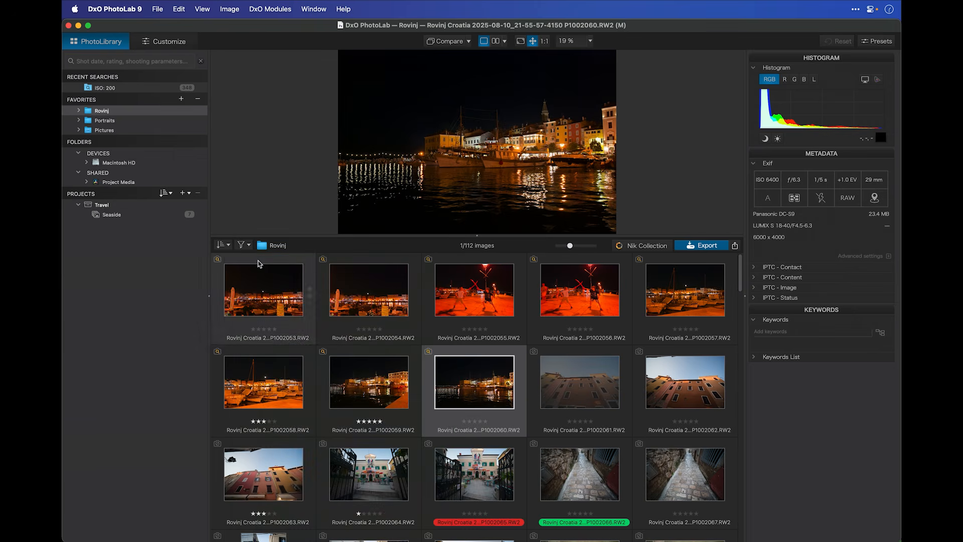
- Filter the folder to three-star photos, view the harbor boats photo, and clear the filter
click(249, 245)
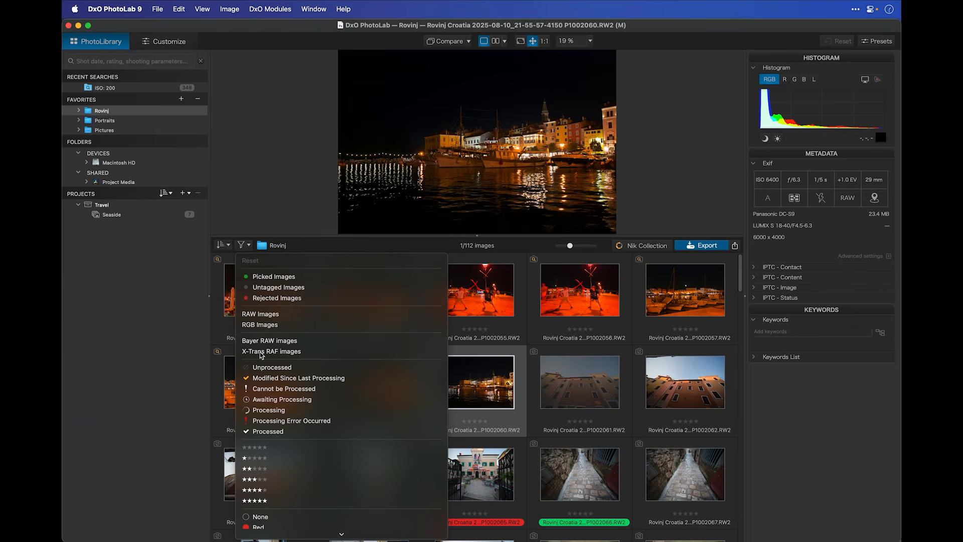
click(256, 480)
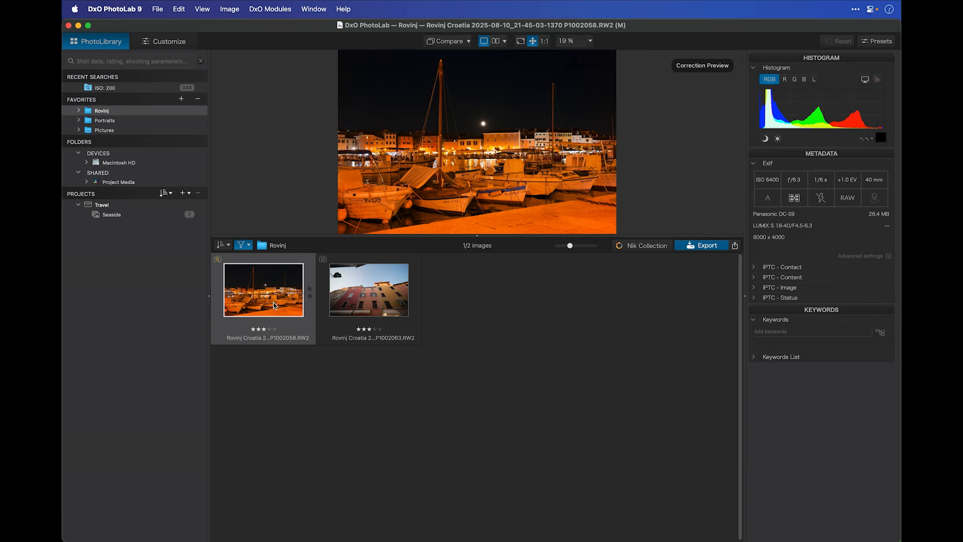
click(248, 245)
click(249, 261)
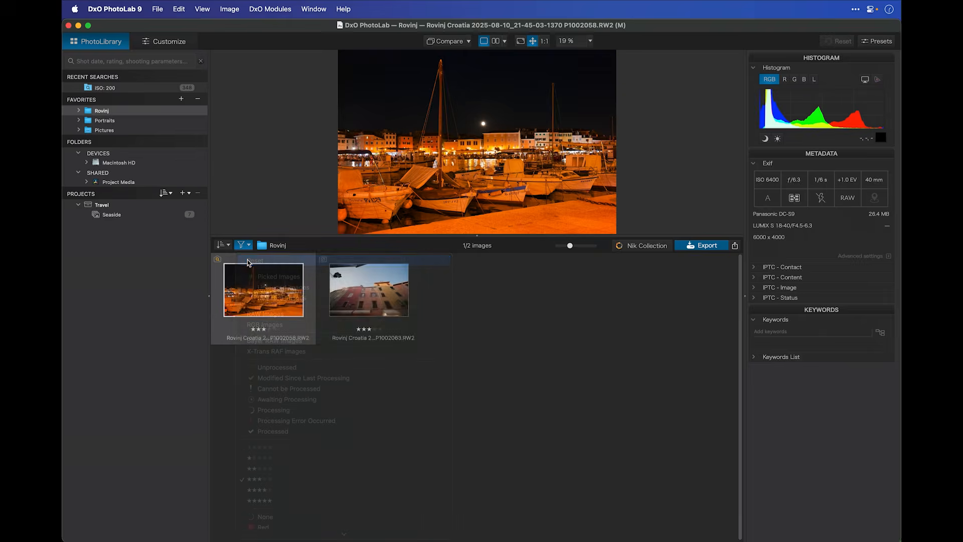
- Sort the Rovinj photos by shot date with the newest first
click(229, 246)
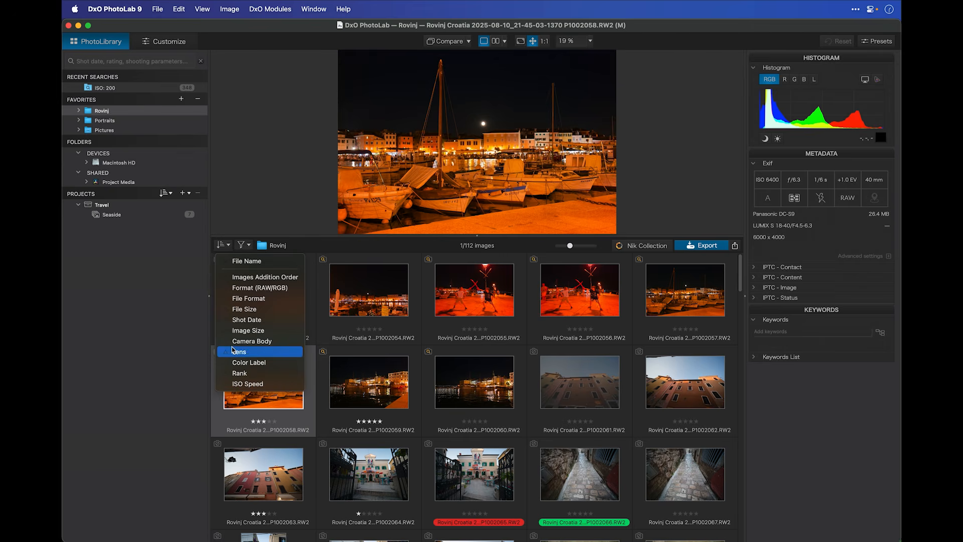
click(241, 320)
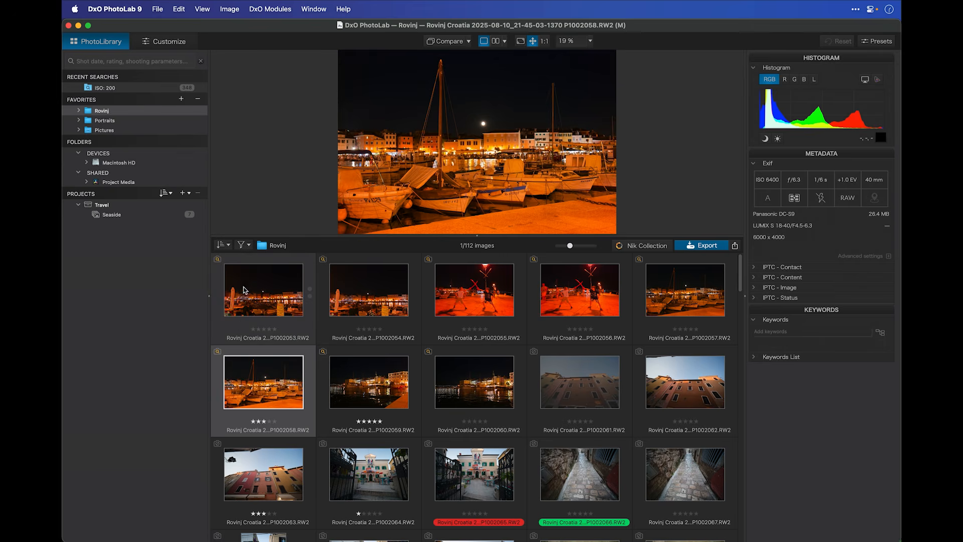
click(227, 246)
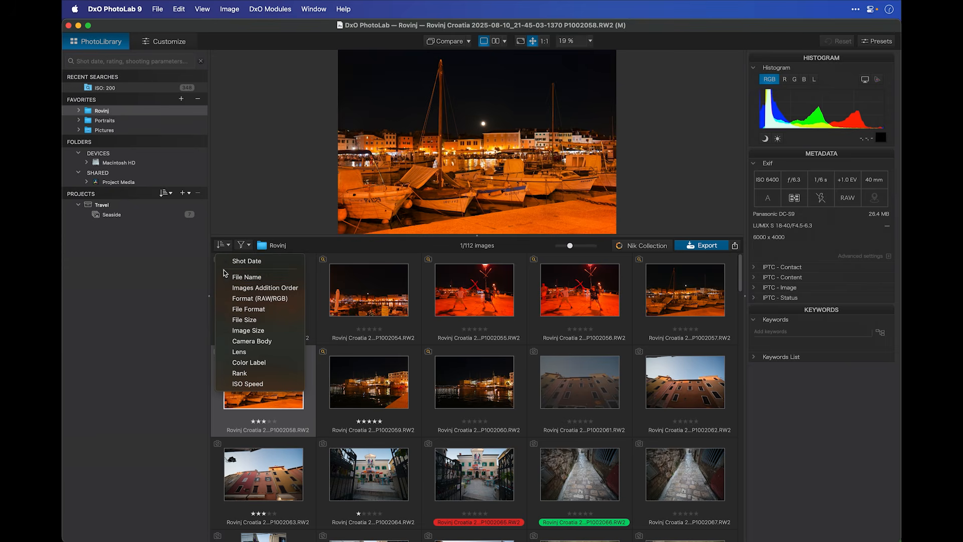
click(226, 262)
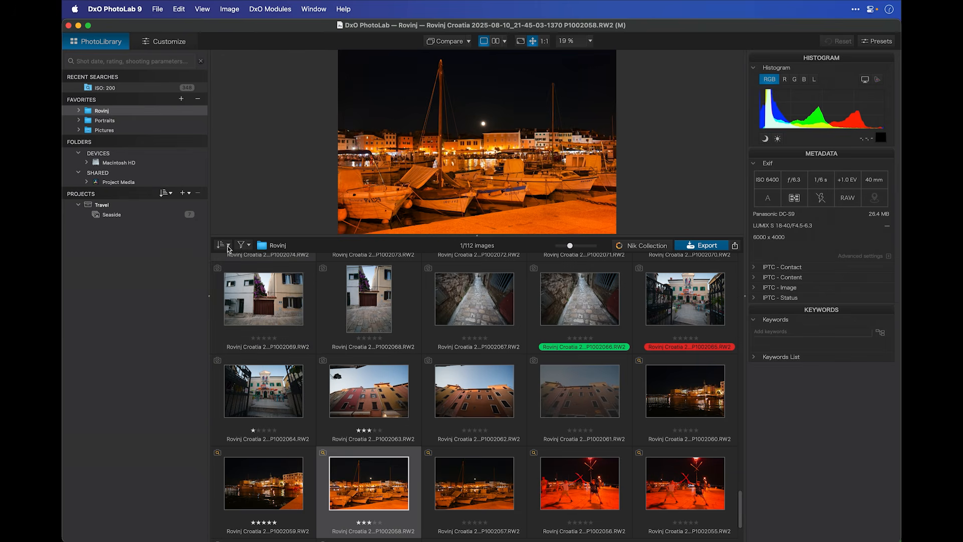
- Open photo P1002069 of the two houses with the purple flowers in the Customize workspace
click(256, 300)
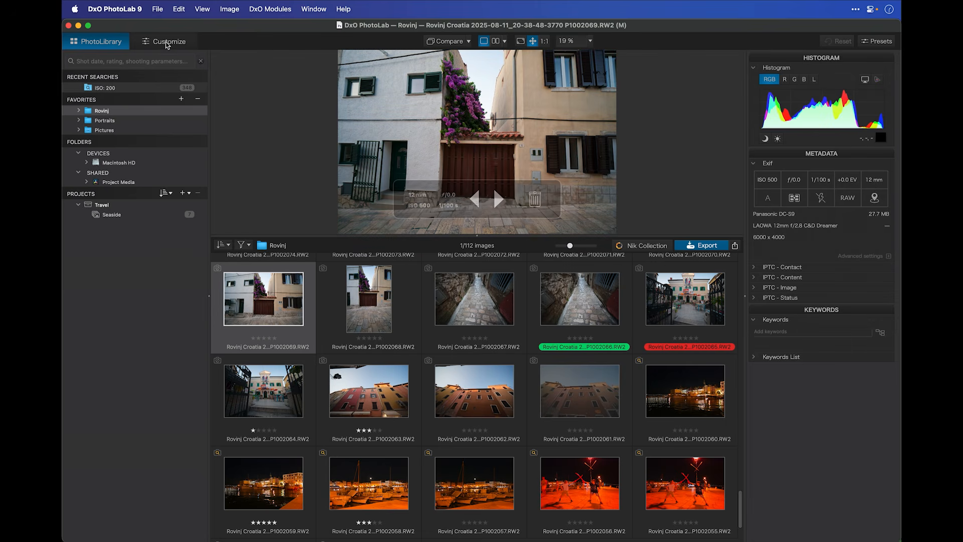
double_click(284, 314)
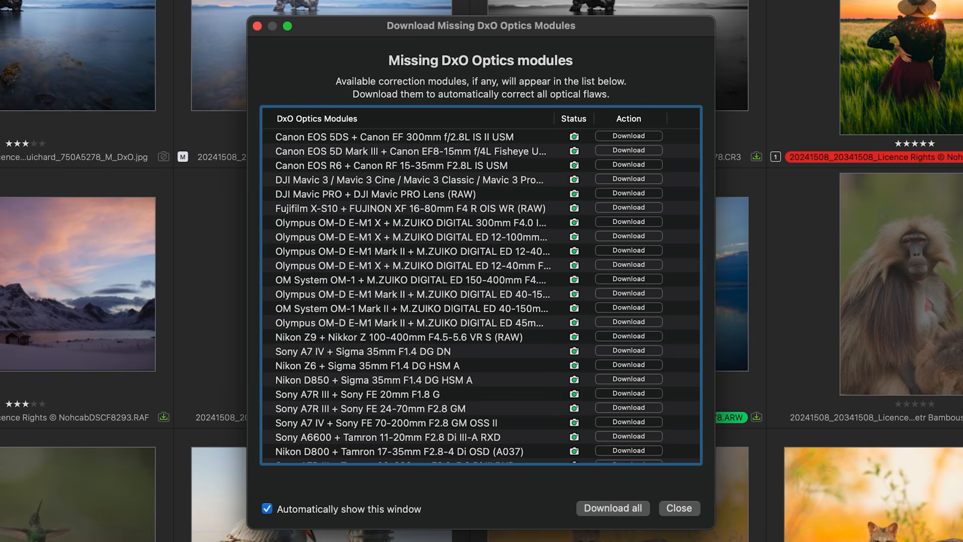
- Download all the missing DxO Optics Modules
click(596, 507)
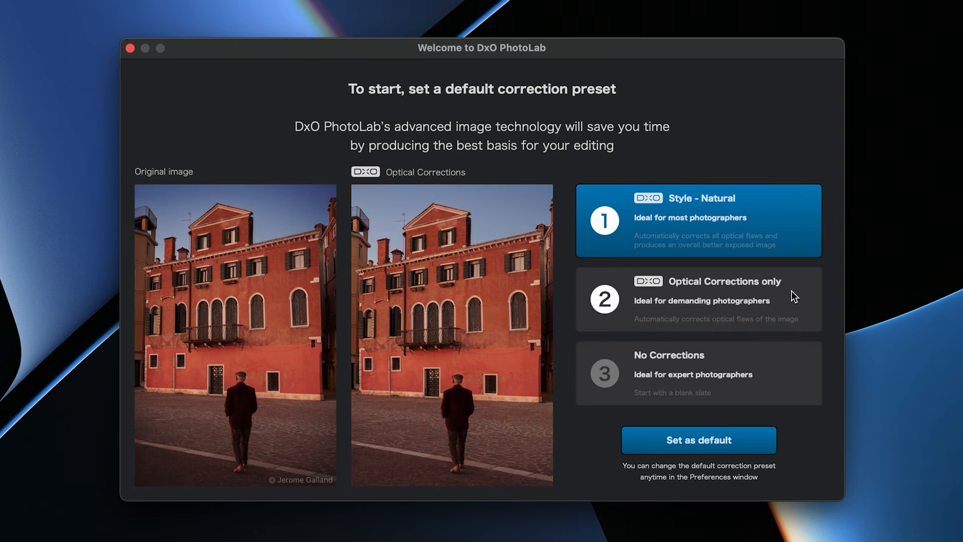
- Preview the Optical Corrections only and No Corrections options for the default correction preset
click(792, 291)
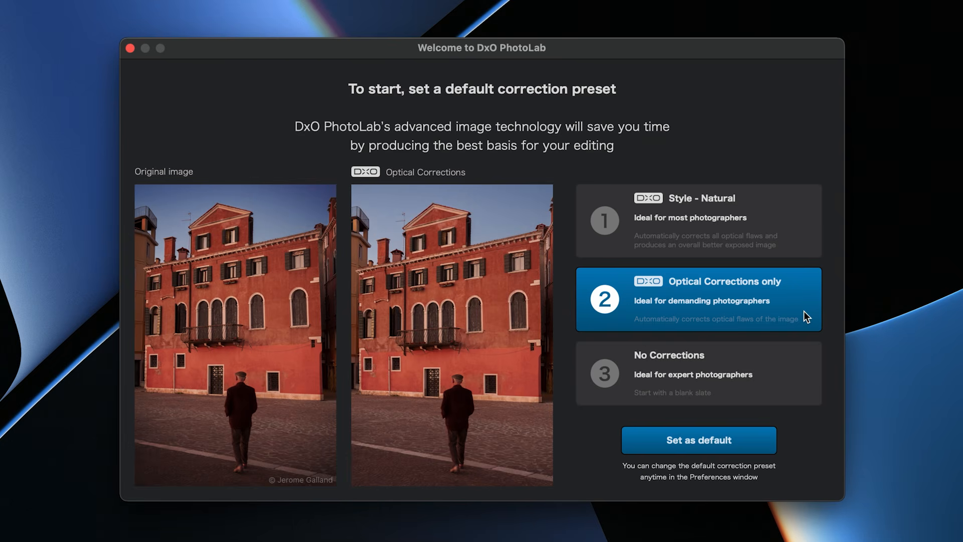
click(799, 379)
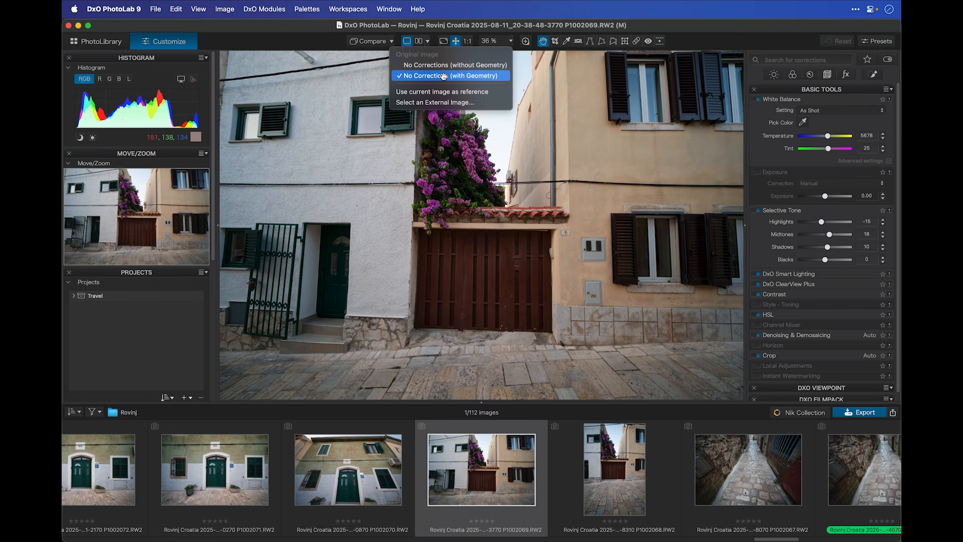
- Compare the current edit with the original, using No Corrections (with Geometry) as the reference
click(409, 74)
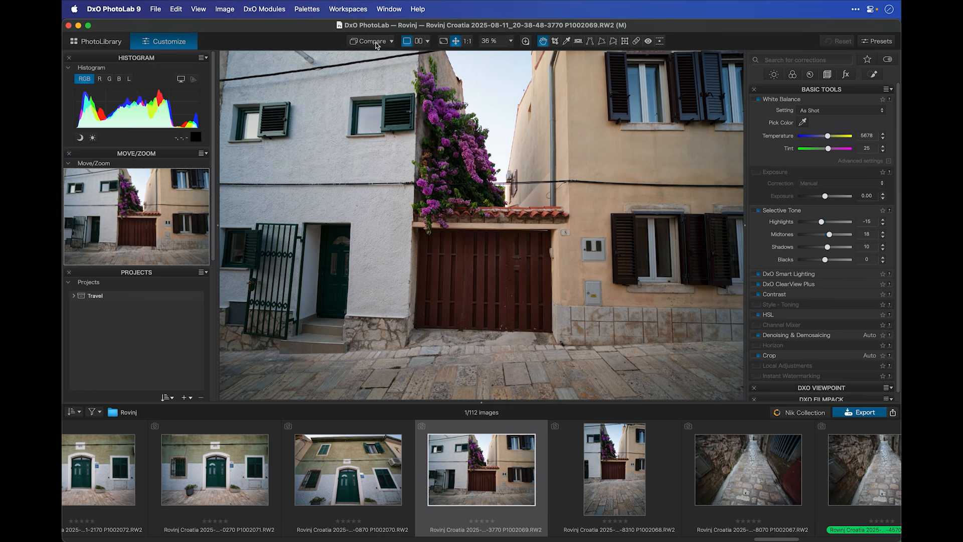
click(377, 44)
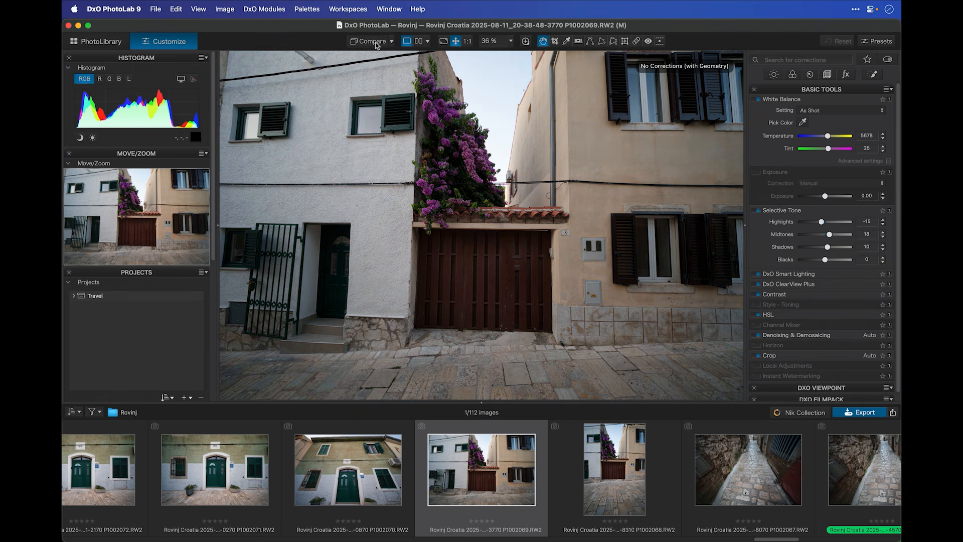
click(378, 46)
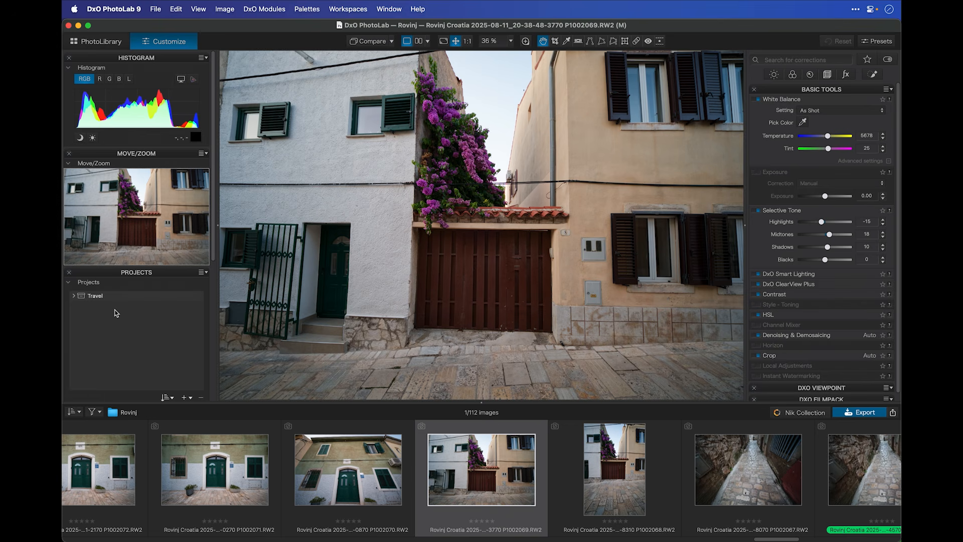
- Browse the photos in the filmstrip and reduce the filmstrip's height slightly
scroll(369, 484, left, 3)
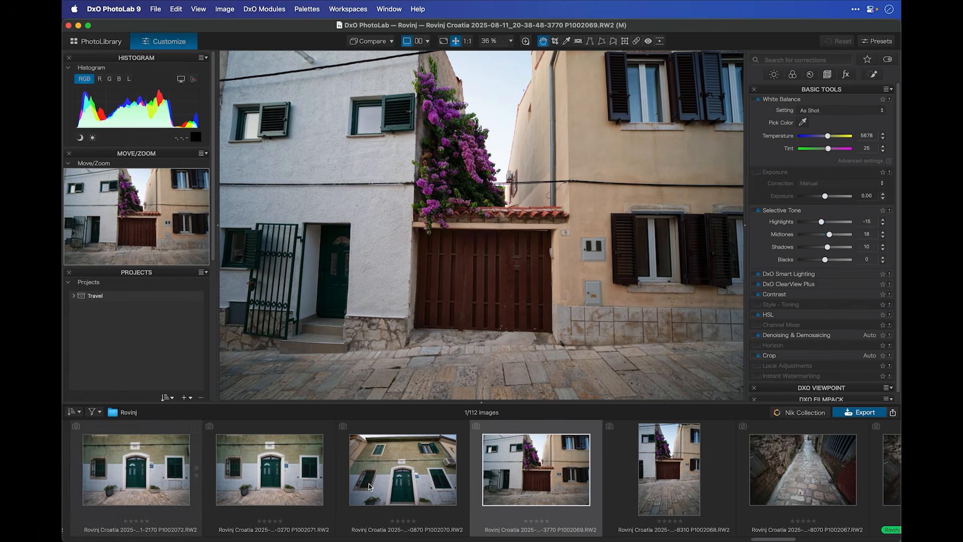
scroll(369, 484, right, 1)
mouse_move(489, 402)
mouse_down()
mouse_move(484, 445)
mouse_move(475, 379)
mouse_move(479, 533)
mouse_move(473, 411)
mouse_up()
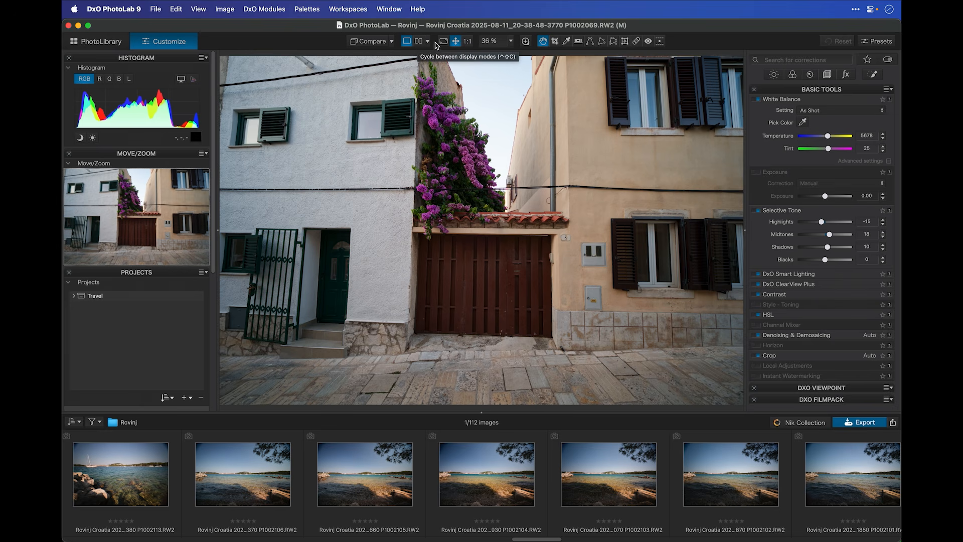
- Inspect the photo at 100% magnification and return it to fit the viewer
click(467, 41)
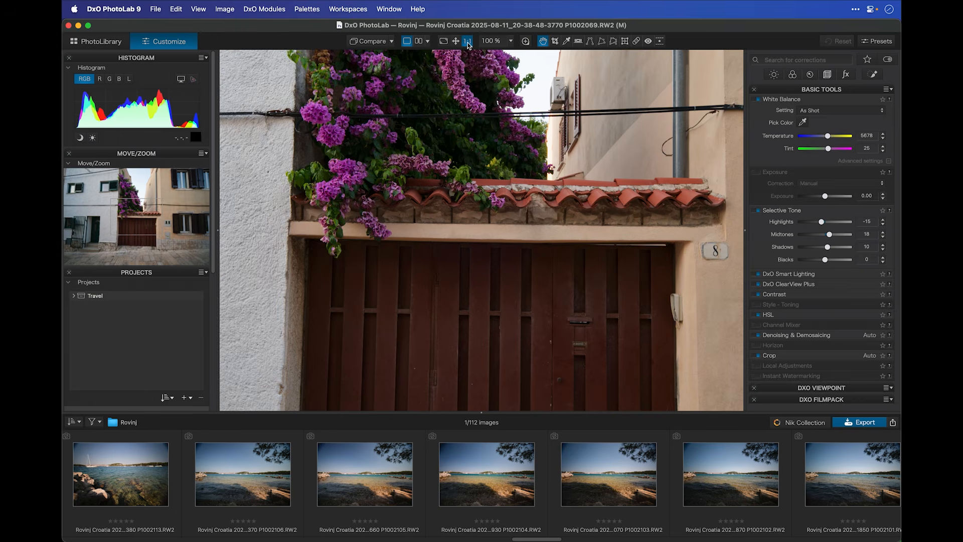
click(456, 42)
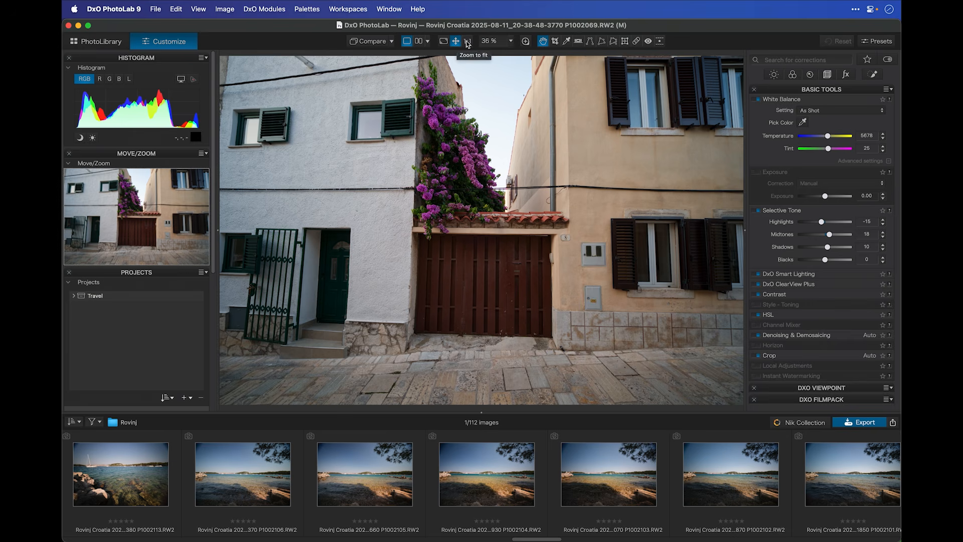
- Check the preset zoom levels, then inspect the purple flowers with the Loupe at 100% and close it
click(511, 43)
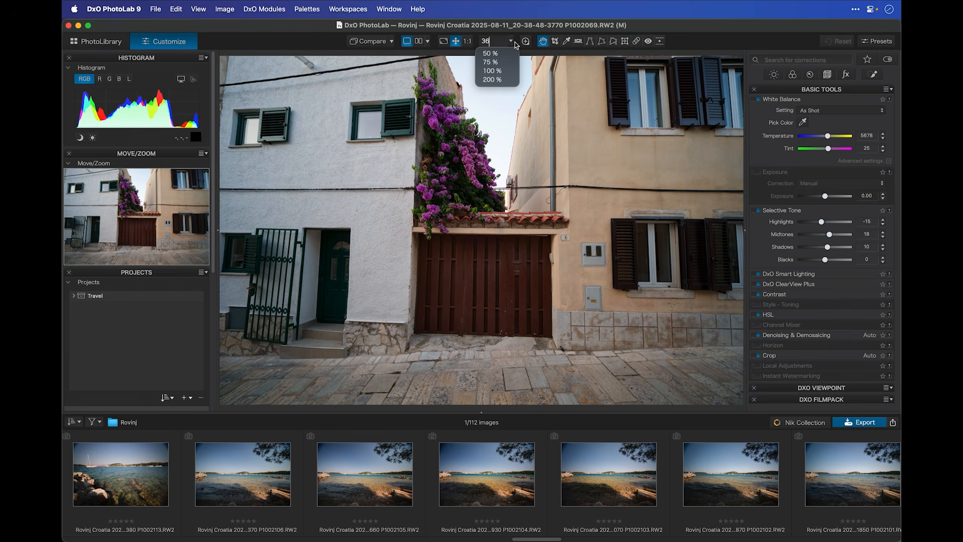
click(523, 44)
click(525, 42)
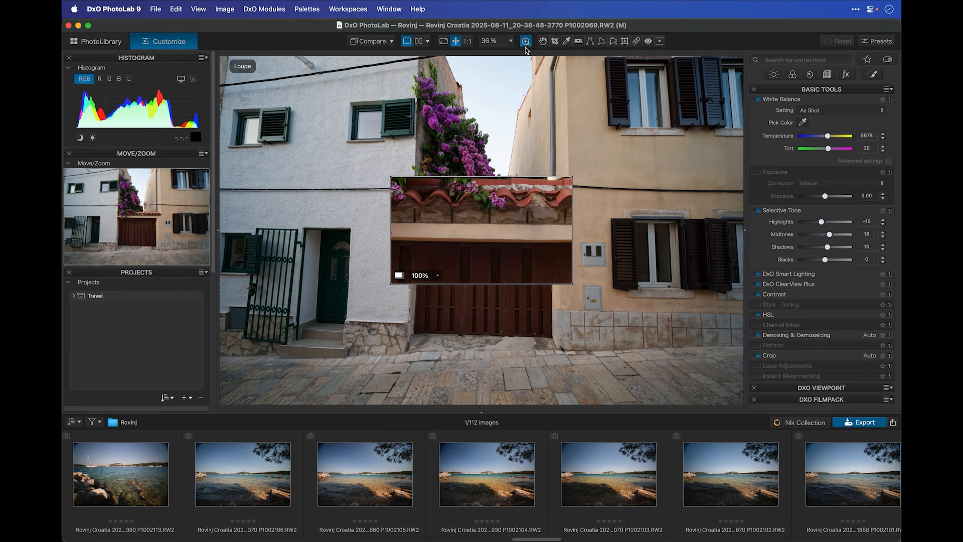
drag(491, 201, 467, 124)
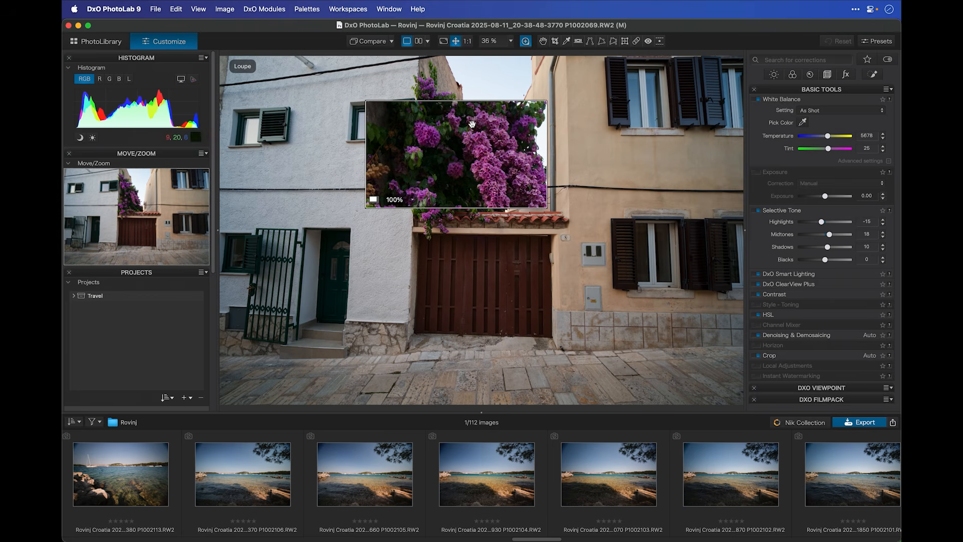
click(523, 43)
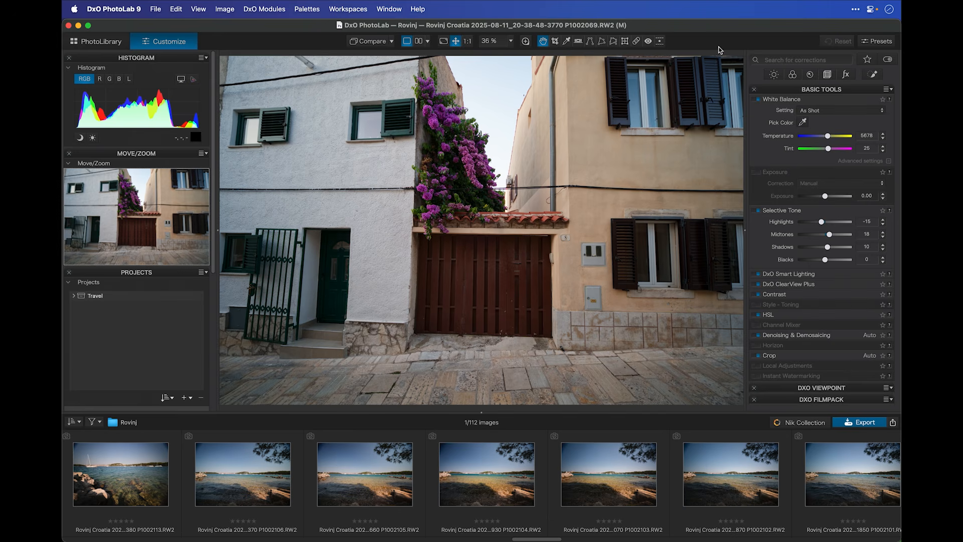
- Browse the General purpose and Portrait and Landscape preset previews, then close them without applying one
click(878, 43)
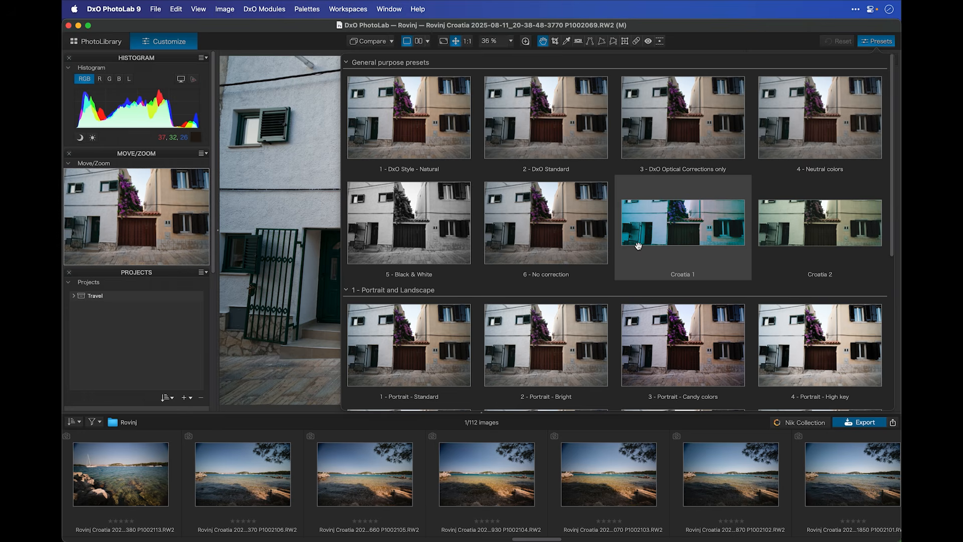
scroll(638, 245, down, 5)
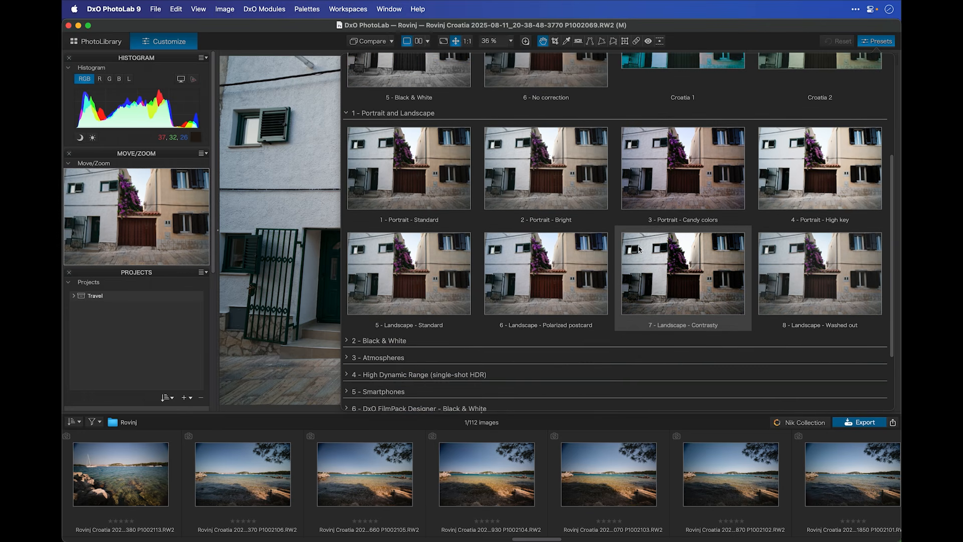
scroll(639, 248, up, 5)
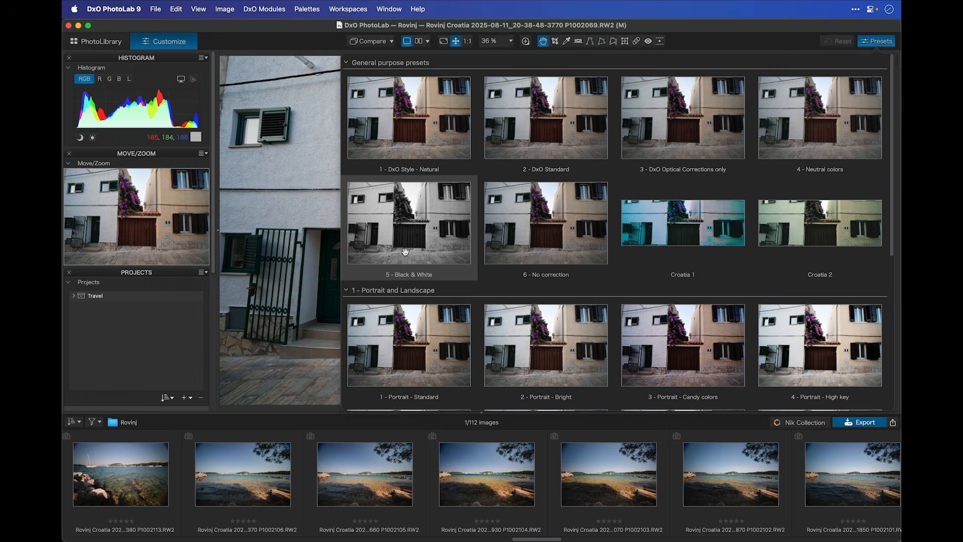
click(860, 43)
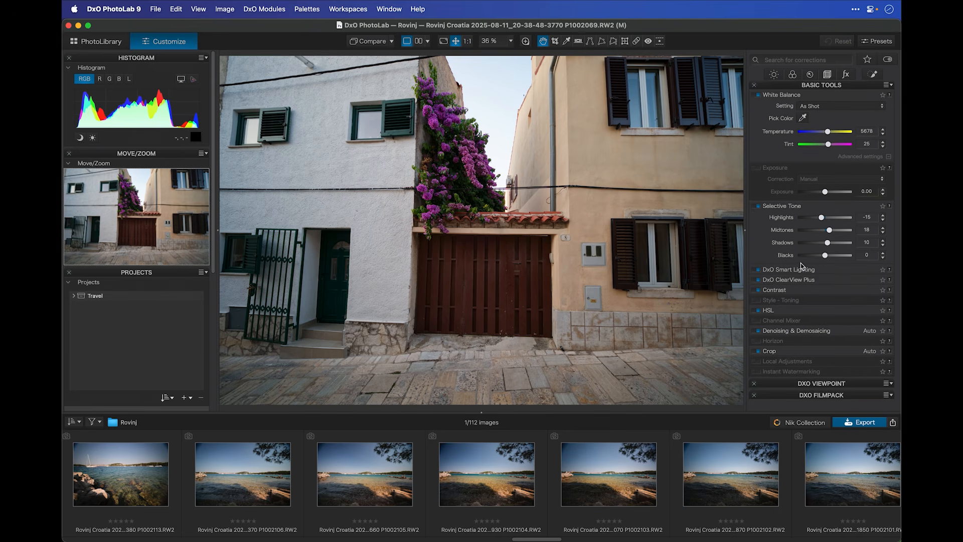
- Expand the HSL and Crop corrections in Basic Tools and look over their settings
click(800, 315)
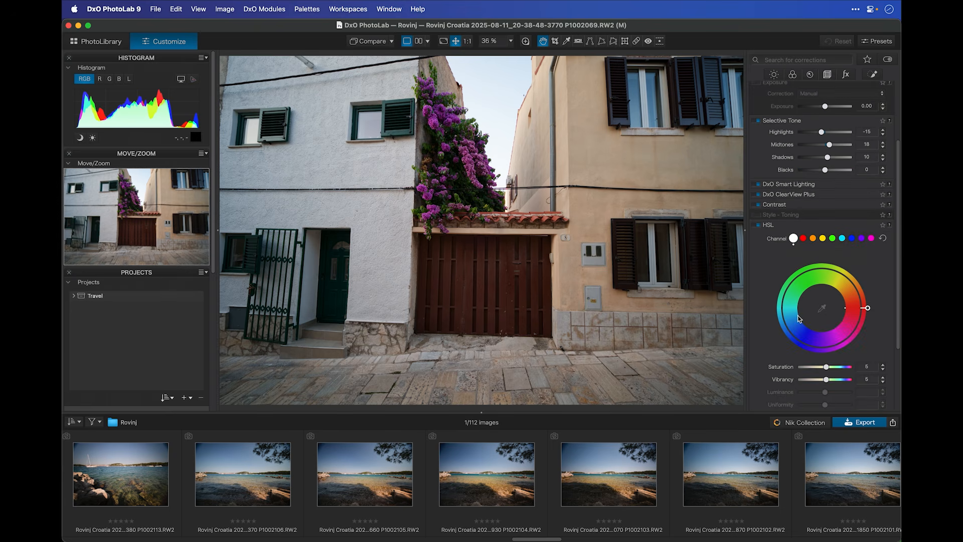
scroll(800, 318, down, 4)
click(795, 359)
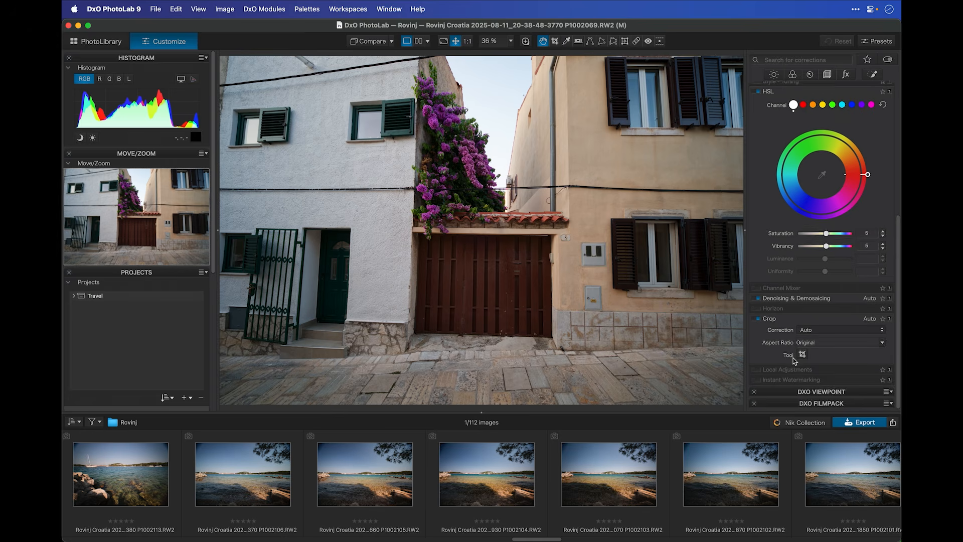
scroll(795, 359, up, 8)
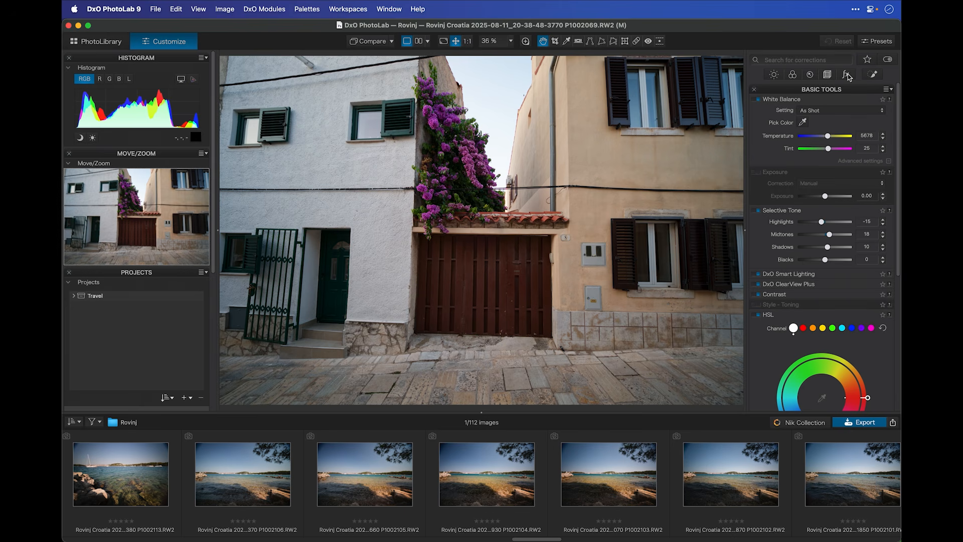
- Filter the corrections to the light tools and review them from Exposure through Tone Curve to Vignetting
click(775, 75)
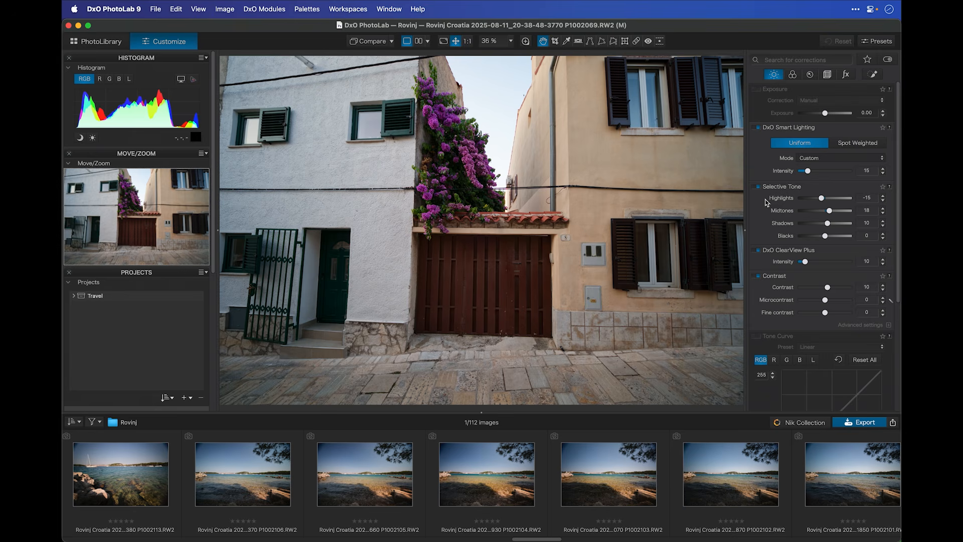
scroll(766, 202, down, 5)
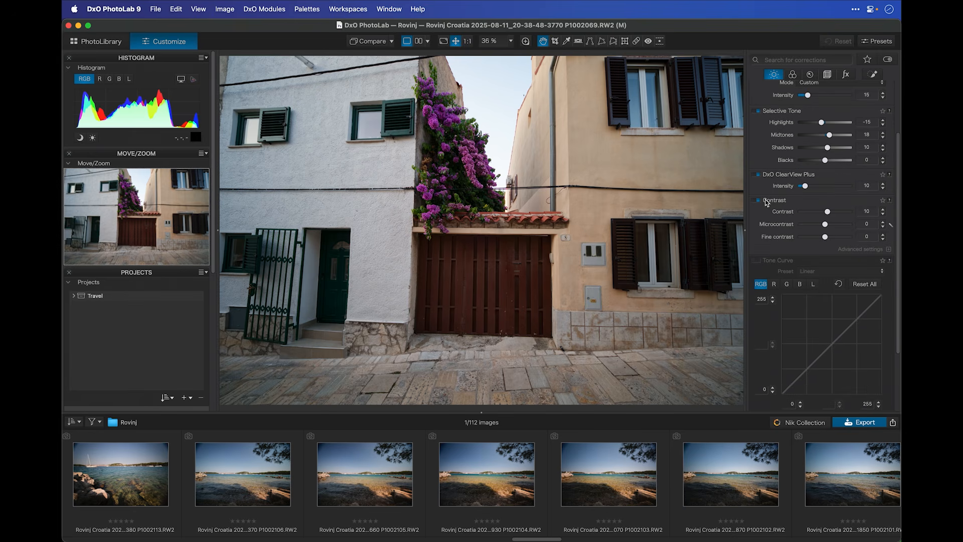
scroll(766, 203, down, 4)
scroll(767, 203, up, 4)
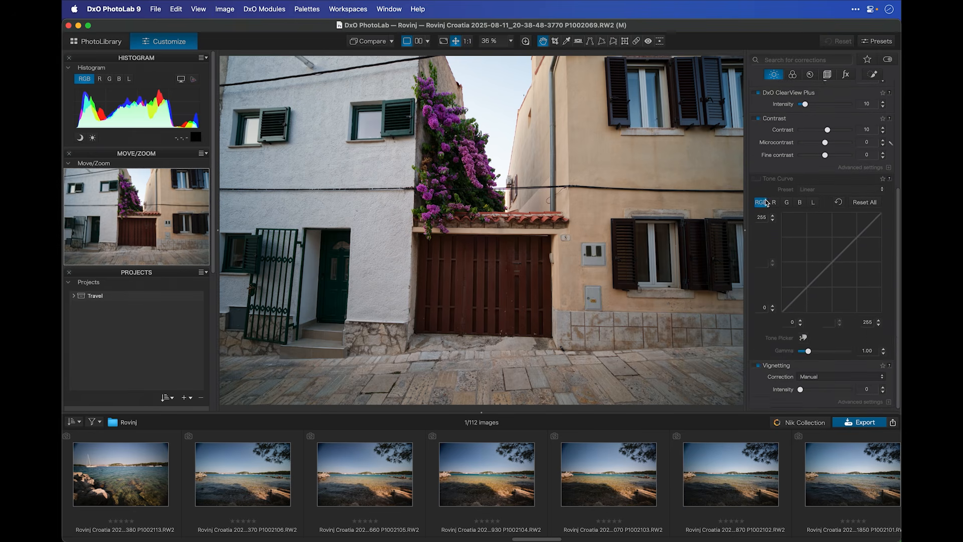
- Show only the color corrections and review them from Working Color Space through HSL to Channel Mixer
click(794, 74)
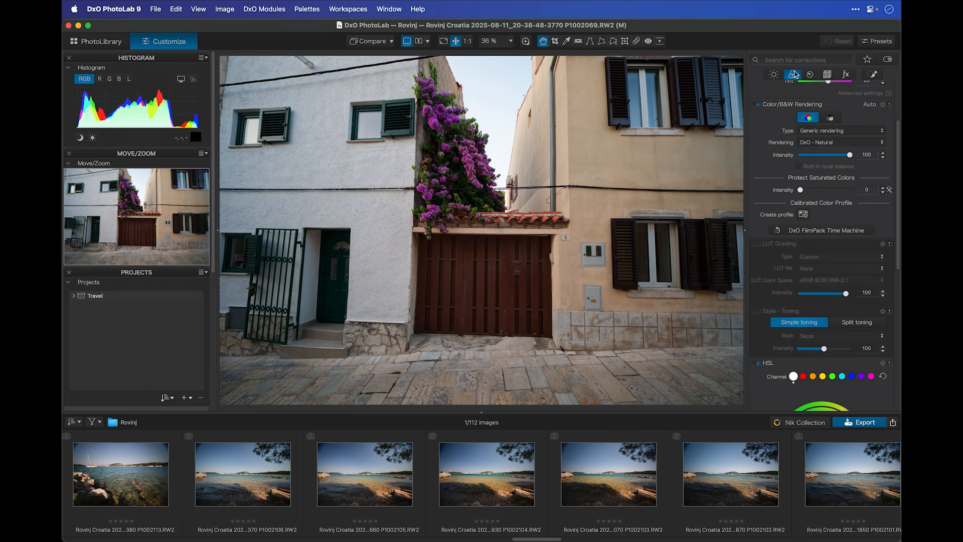
scroll(783, 151, up, 3)
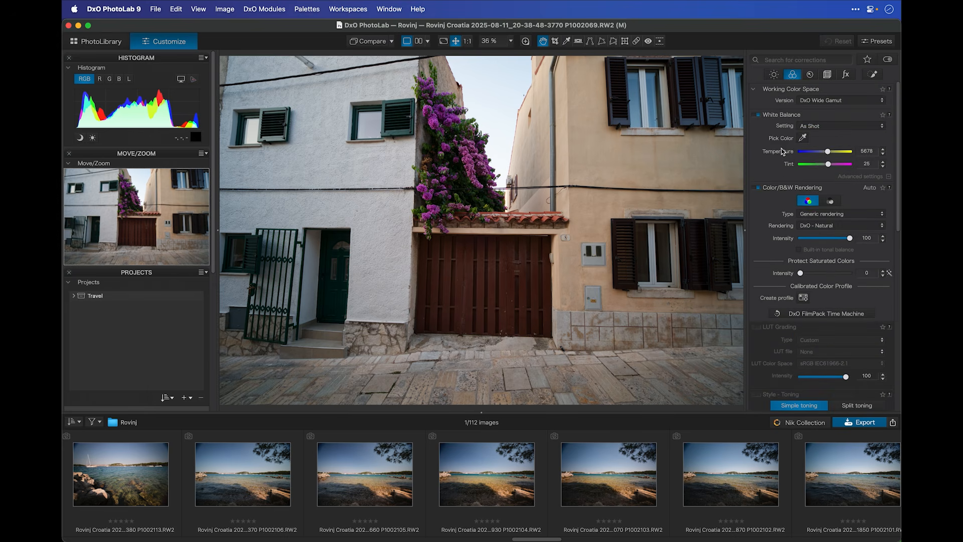
scroll(782, 151, down, 10)
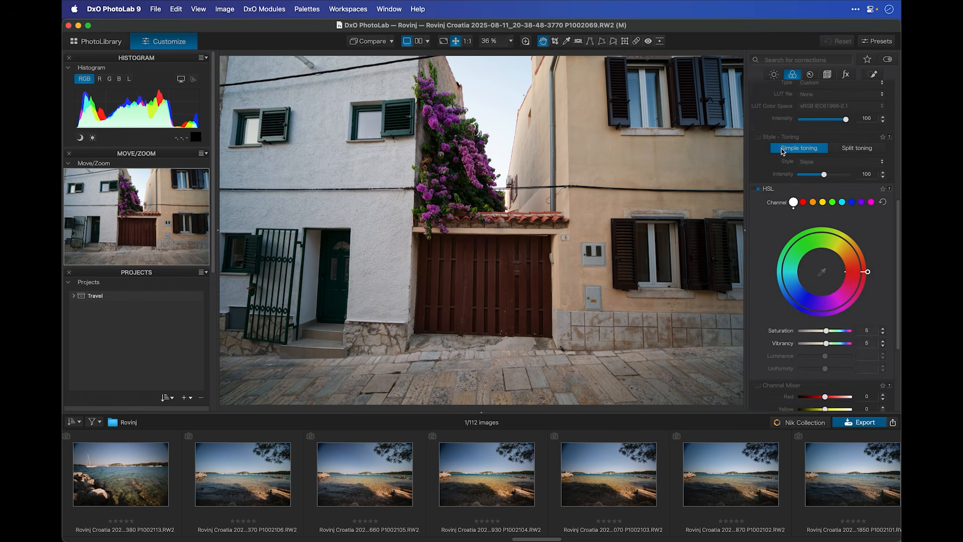
- View the detail, geometry and effects correction groups one after another
click(810, 75)
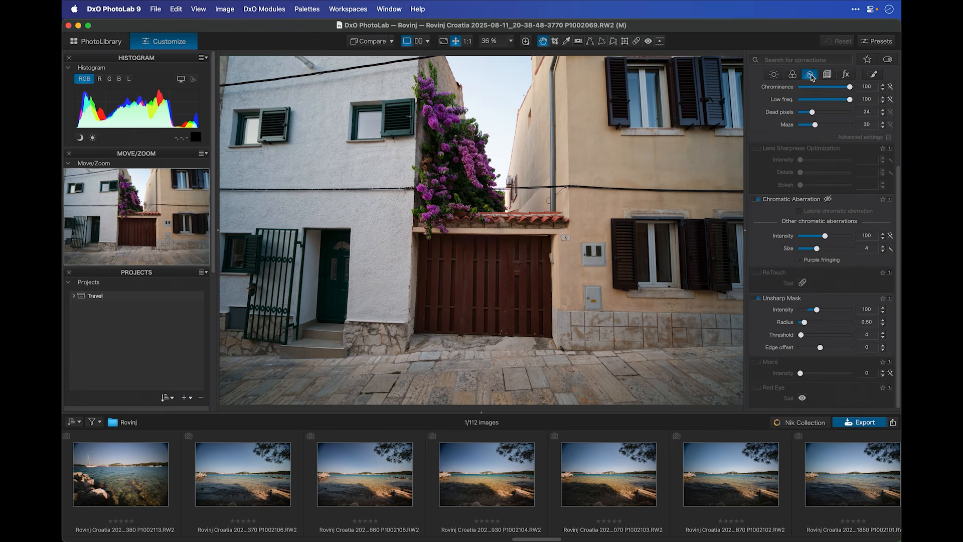
click(827, 75)
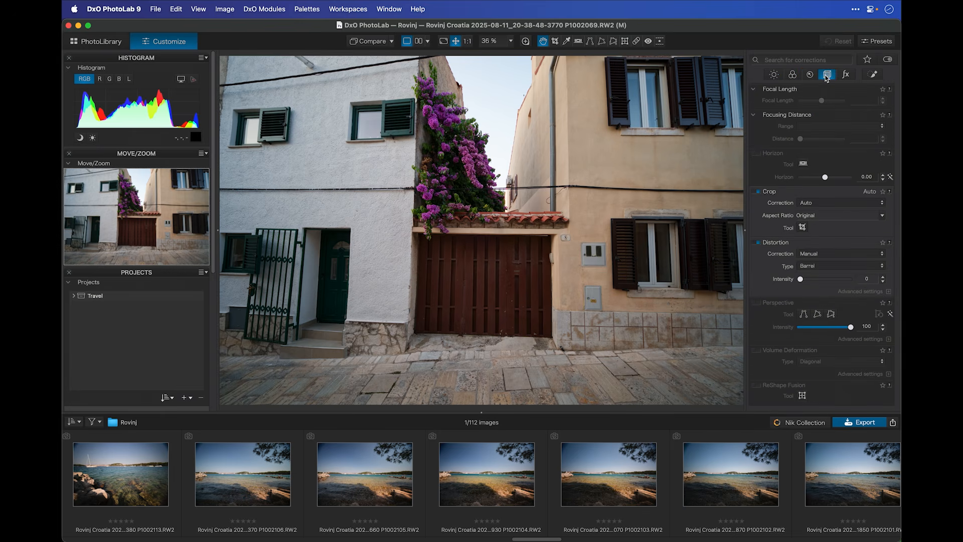
click(845, 75)
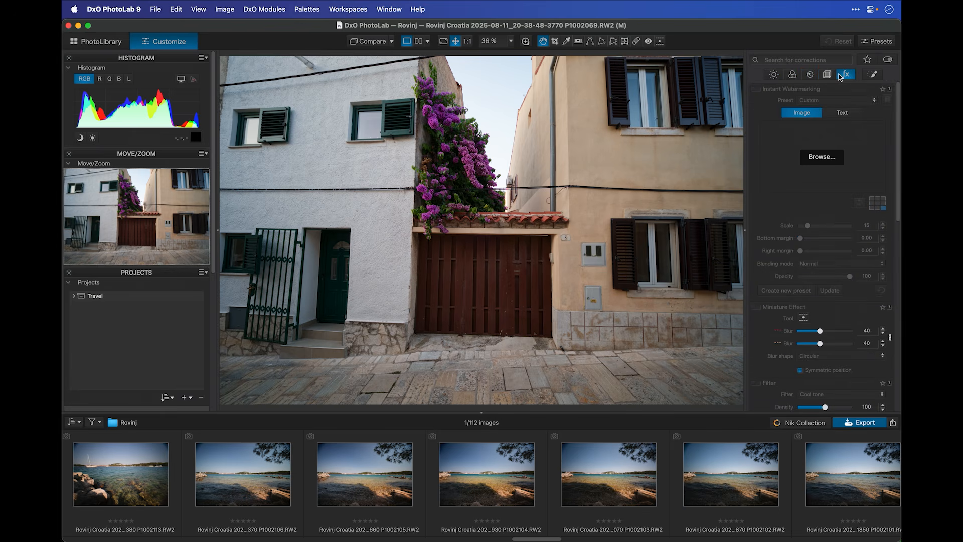
- Create an AI Mask local adjustment over the brown wooden gate and raise its exposure to 0.41
click(875, 76)
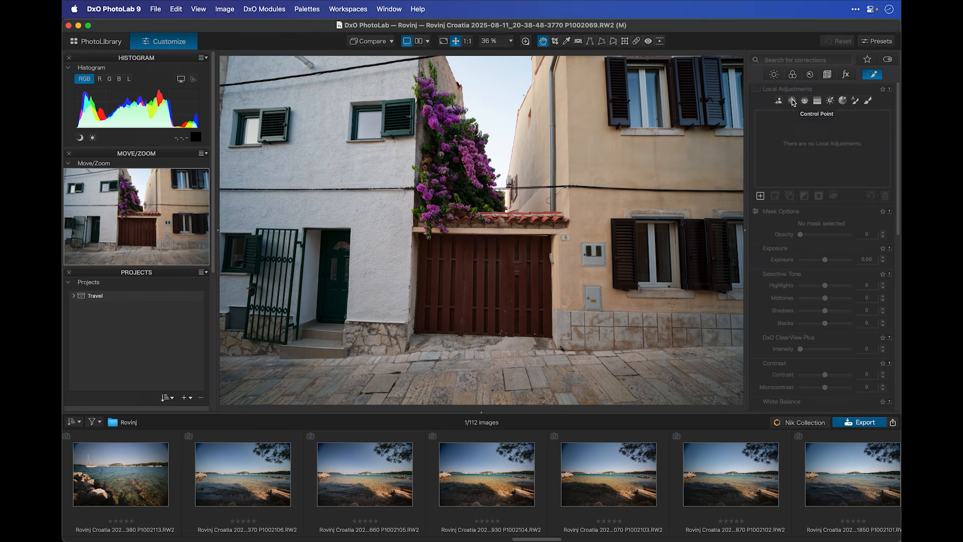
click(779, 101)
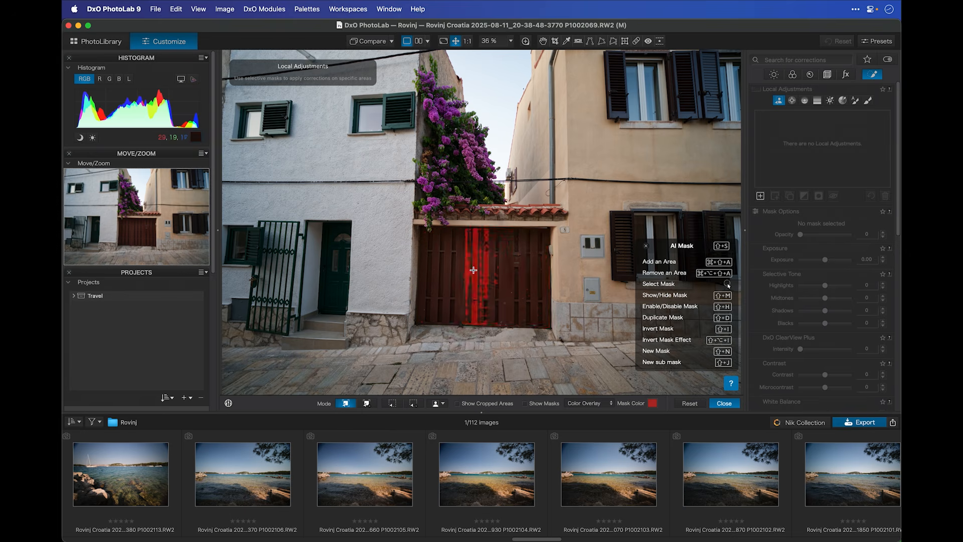
click(482, 271)
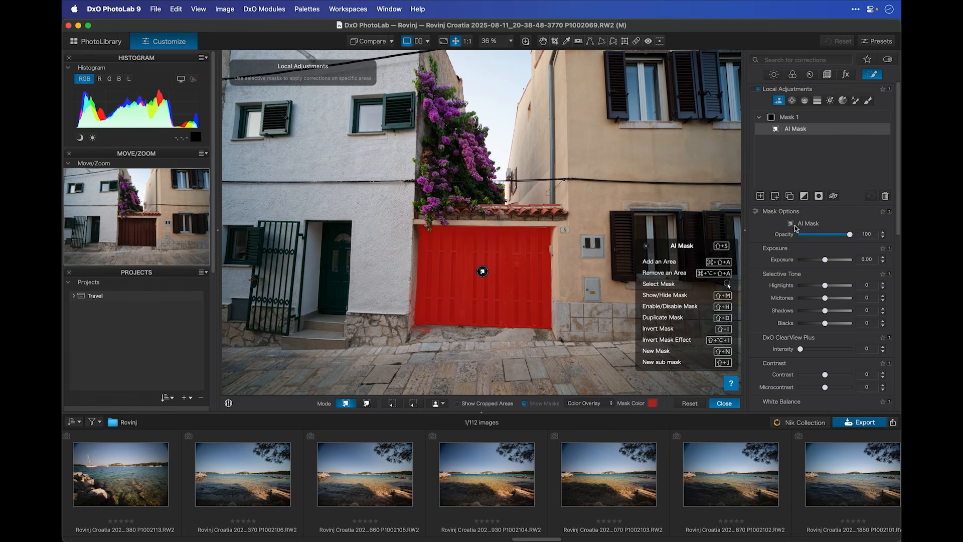
drag(825, 260, 828, 260)
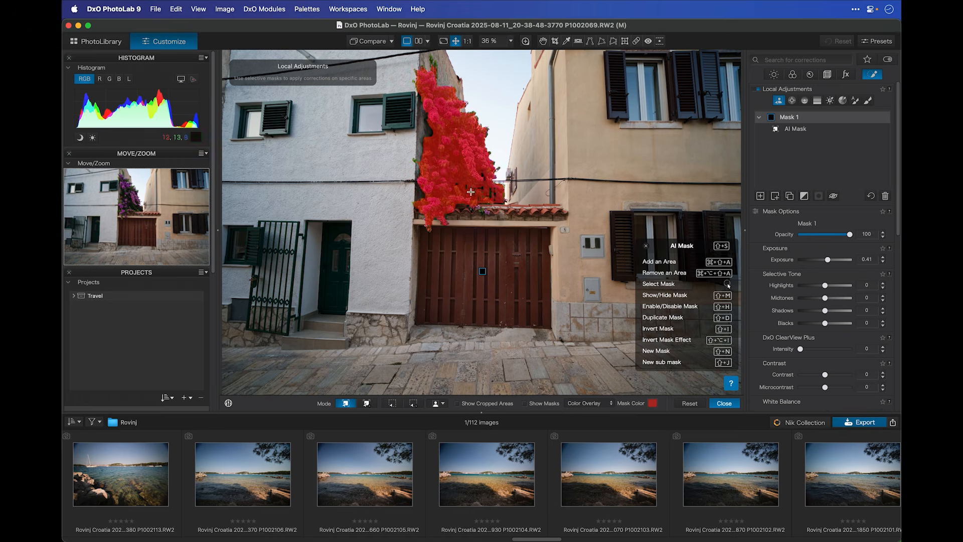
- Add a new AI mask over the purple flowers, hide the mask overlay and set its HSL saturation to 77
click(761, 195)
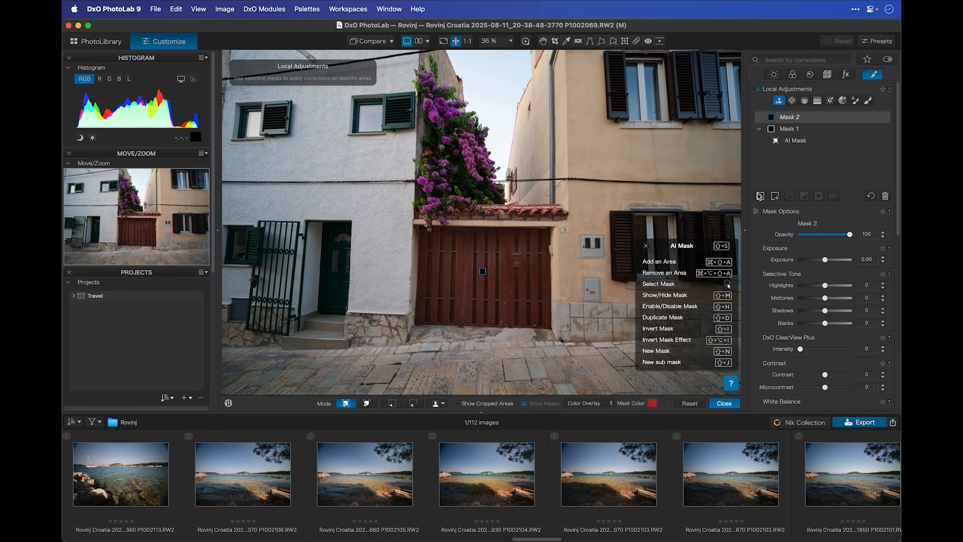
click(451, 173)
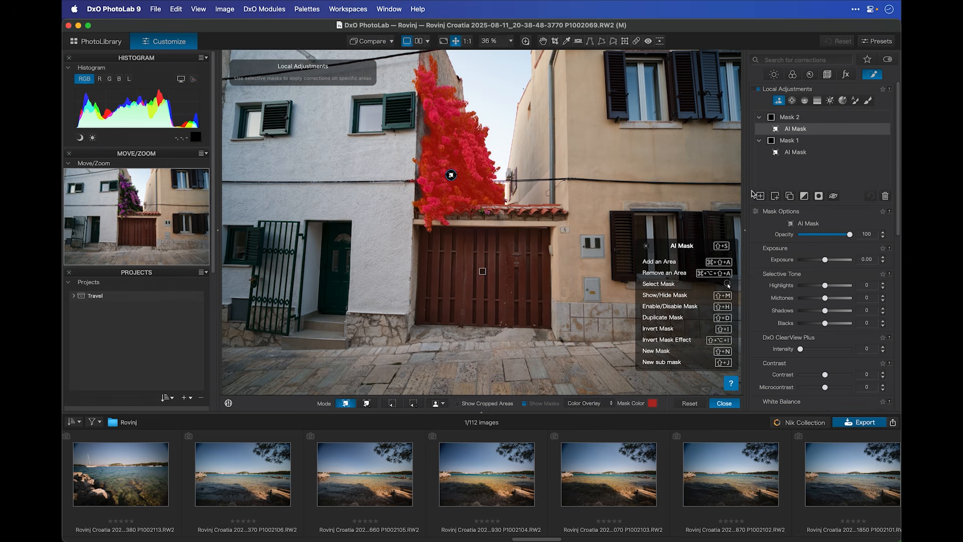
scroll(822, 301, down, 5)
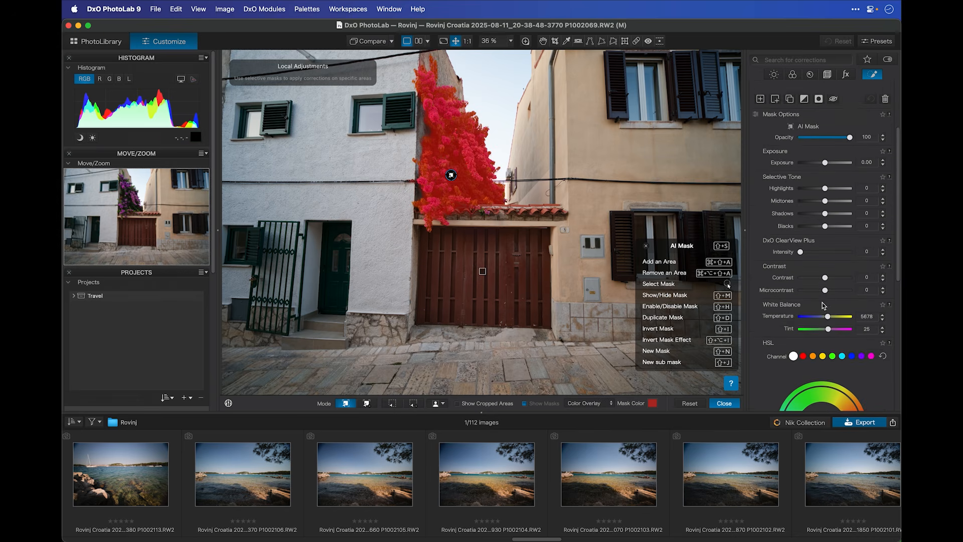
scroll(823, 306, down, 4)
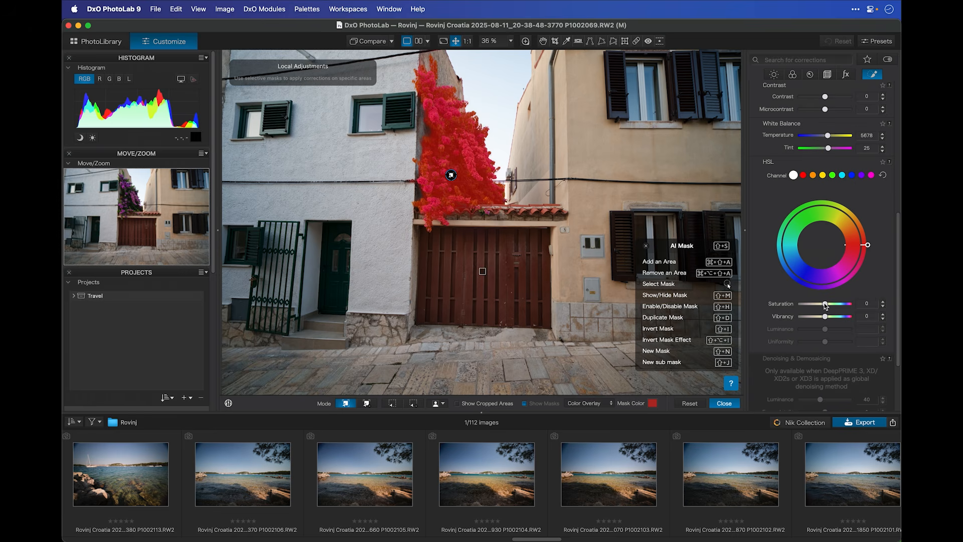
key(shift+m)
drag(827, 305, 846, 306)
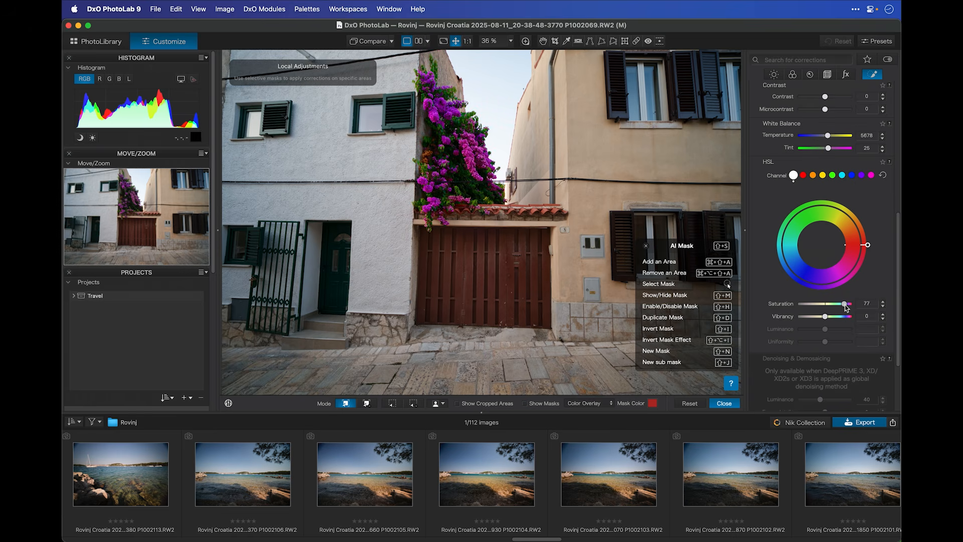